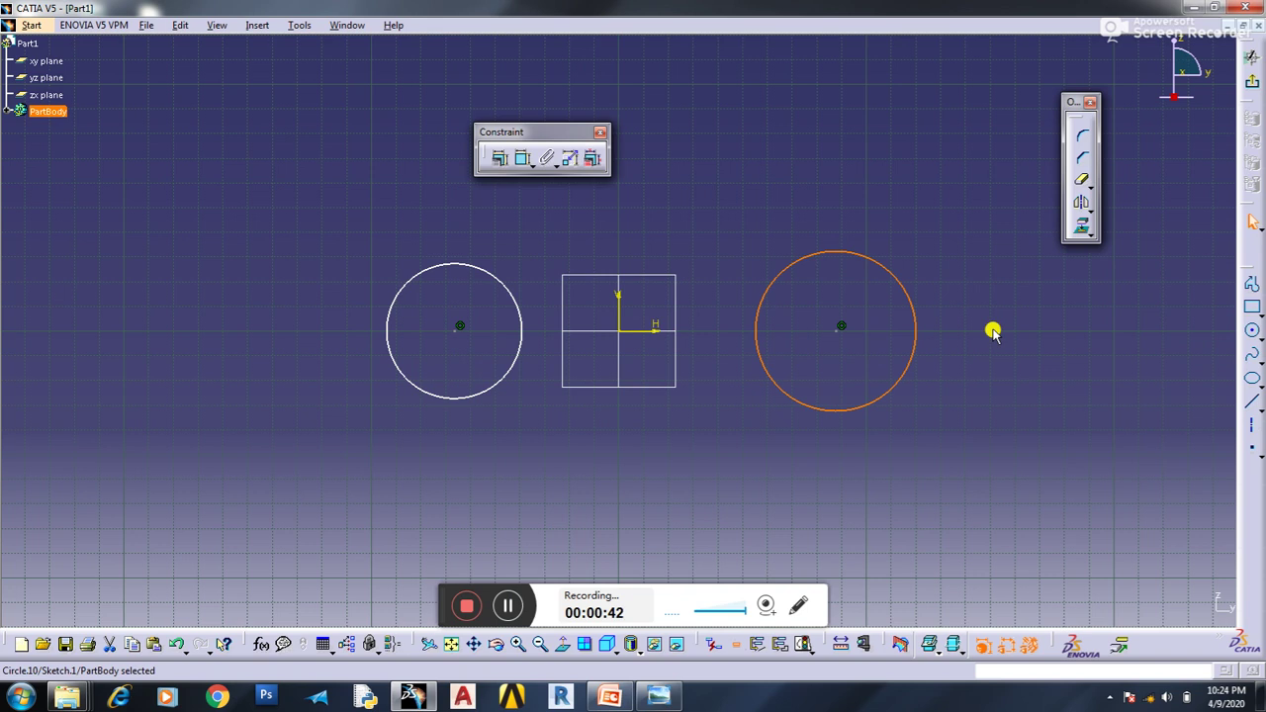
{"action": "left_click", "coordinate": [1010, 329]}
{"action": "left_click", "coordinate": [1253, 331]}
{"action": "left_click", "coordinate": [839, 328]}
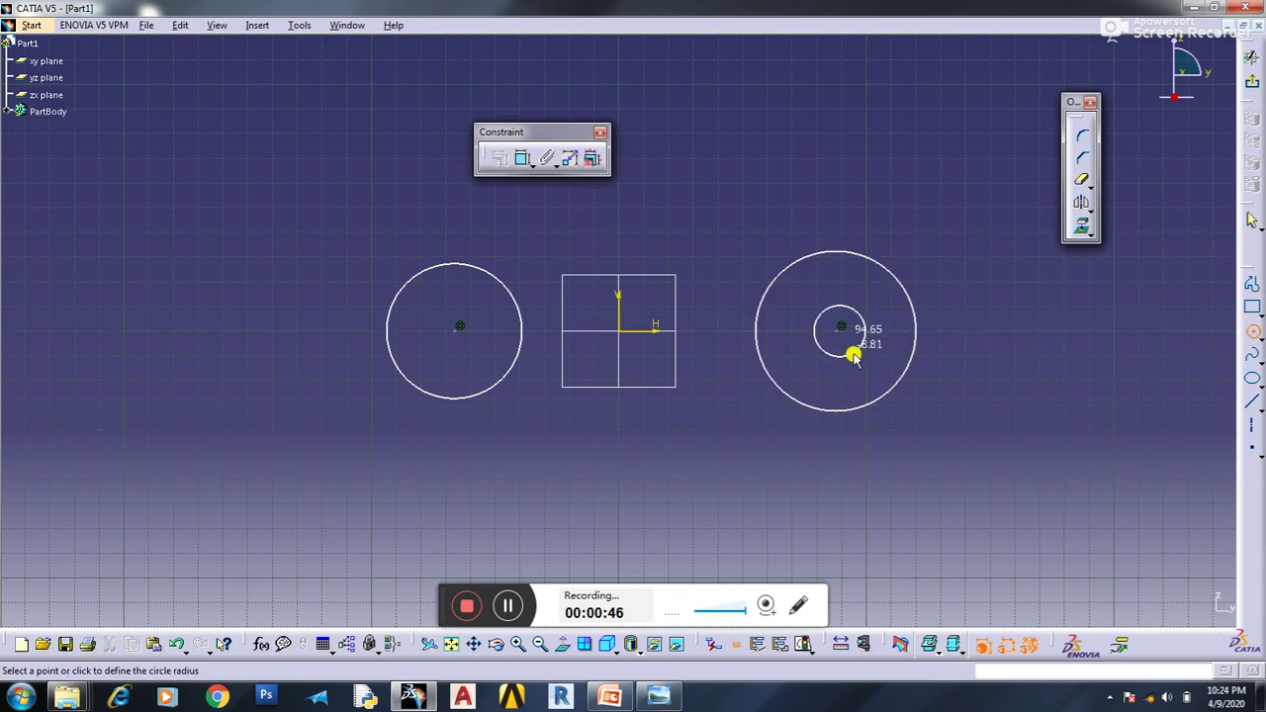
{"action": "key", "text": "Escape"}
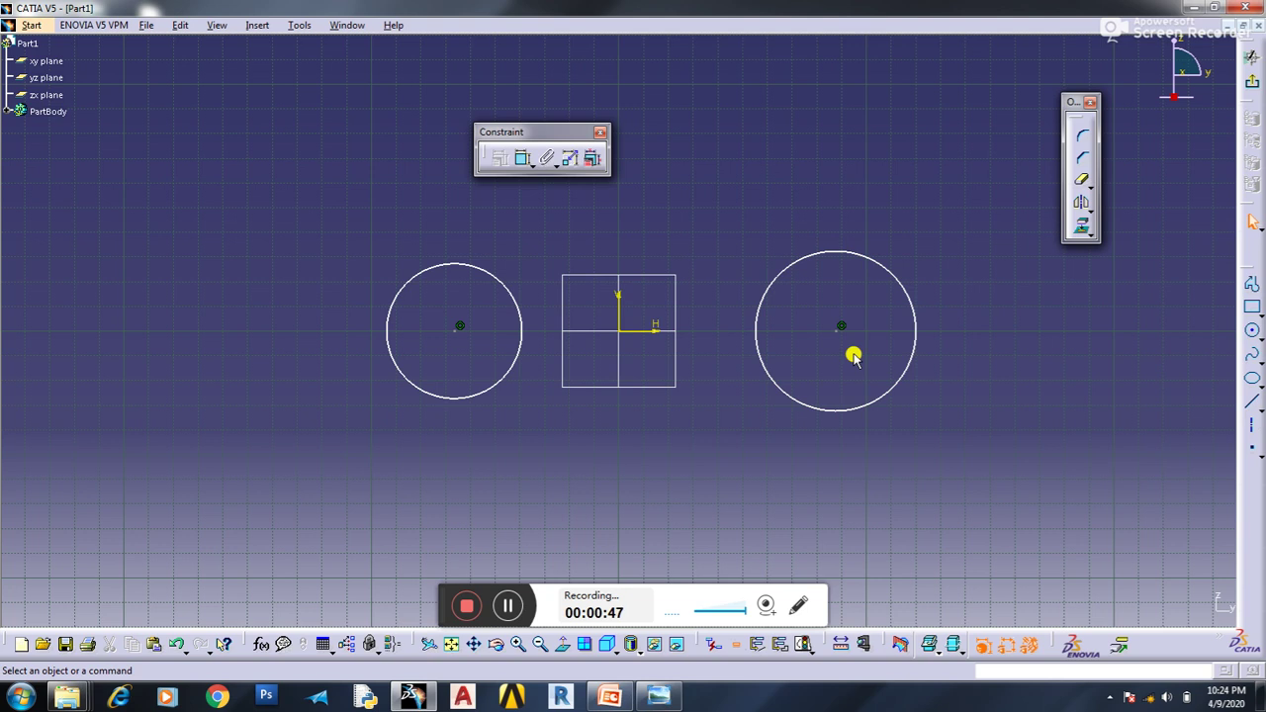
Sketch a smaller circle, about 32 mm in diameter, concentric with the right-hand circle.
{"action": "left_click", "coordinate": [1247, 328]}
{"action": "left_click", "coordinate": [841, 326]}
{"action": "left_click", "coordinate": [842, 372]}
{"action": "left_click", "coordinate": [1252, 332]}
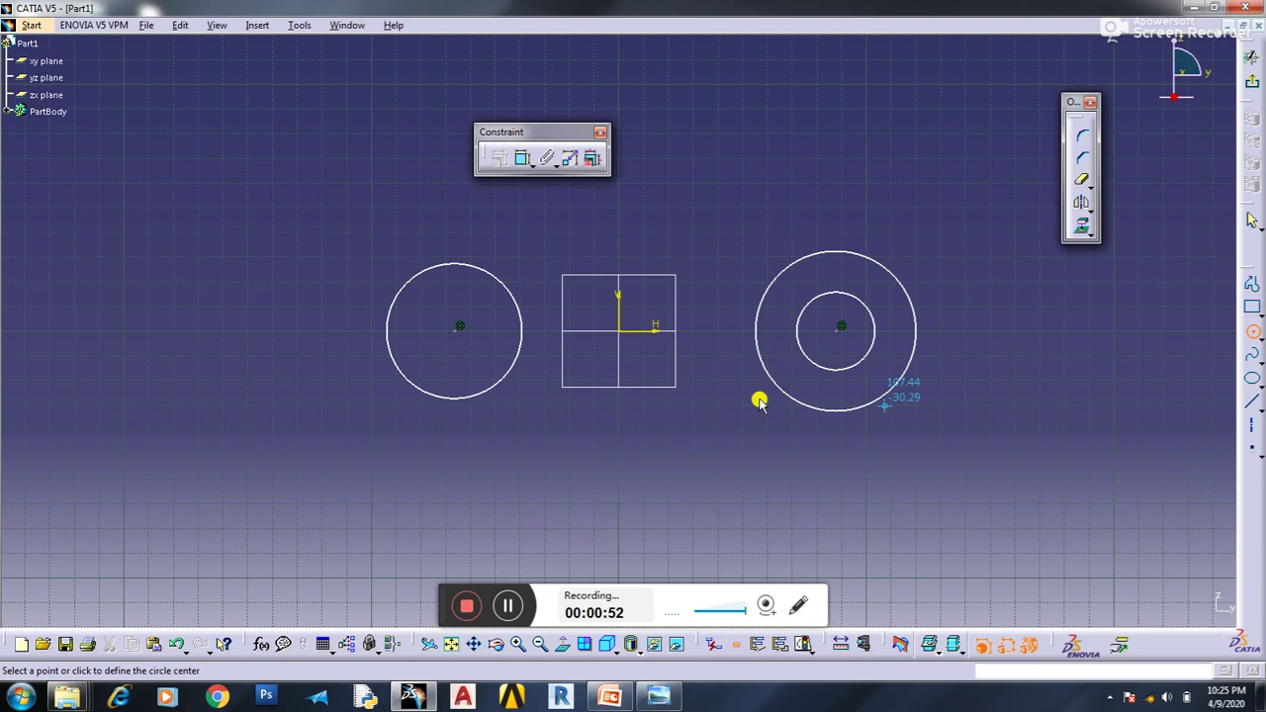
{"action": "left_click", "coordinate": [458, 326]}
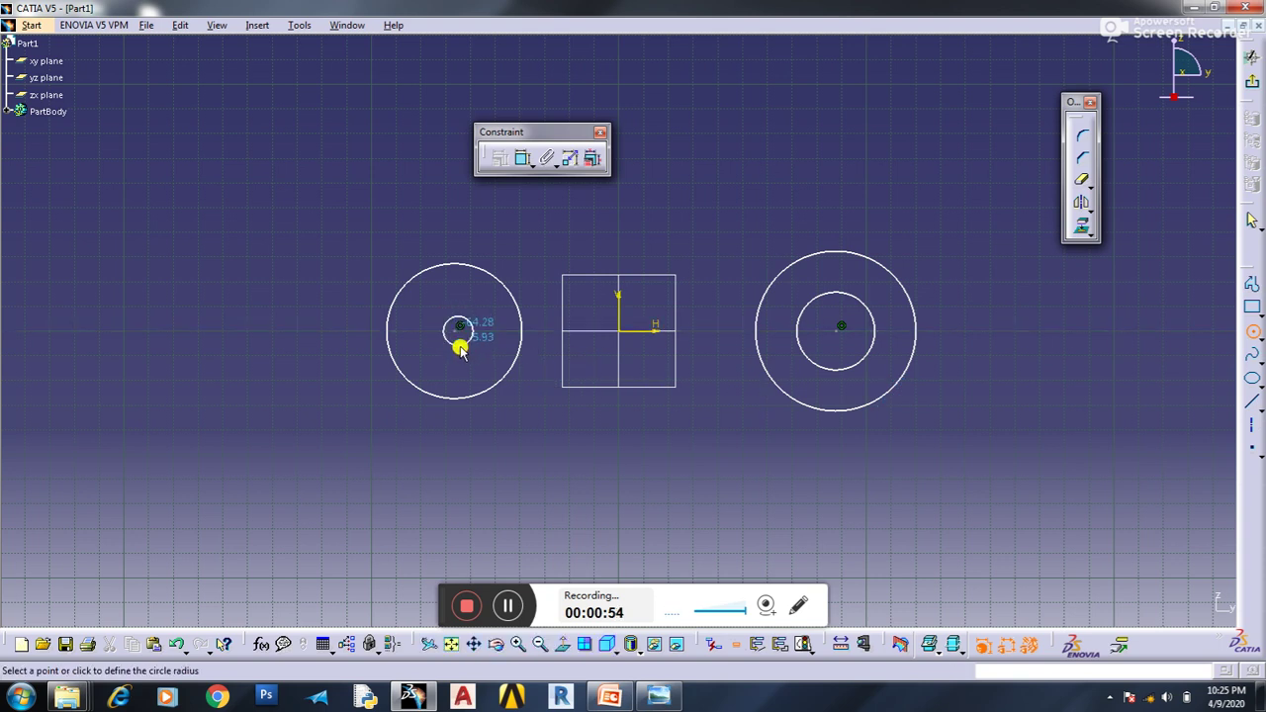
{"action": "left_click", "coordinate": [461, 348]}
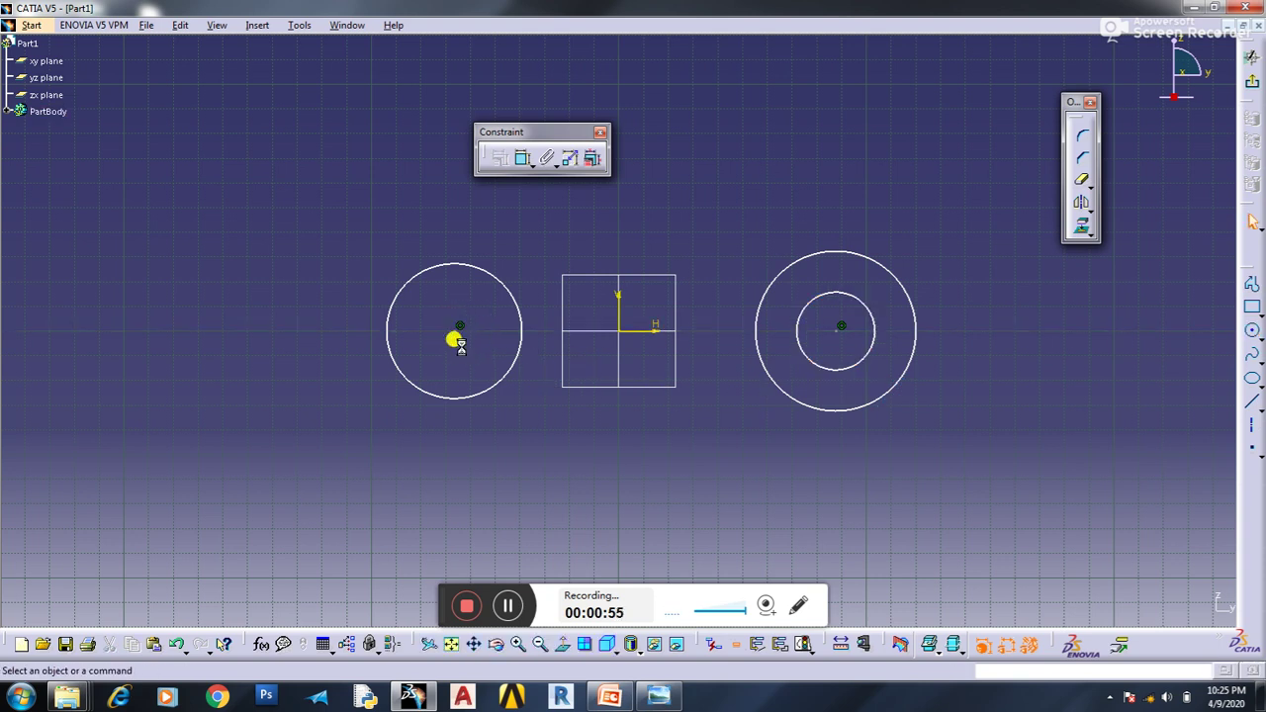
Sketch a smaller circle, about 22 mm in diameter, concentric with the left-hand circle.
{"action": "left_click", "coordinate": [1252, 331]}
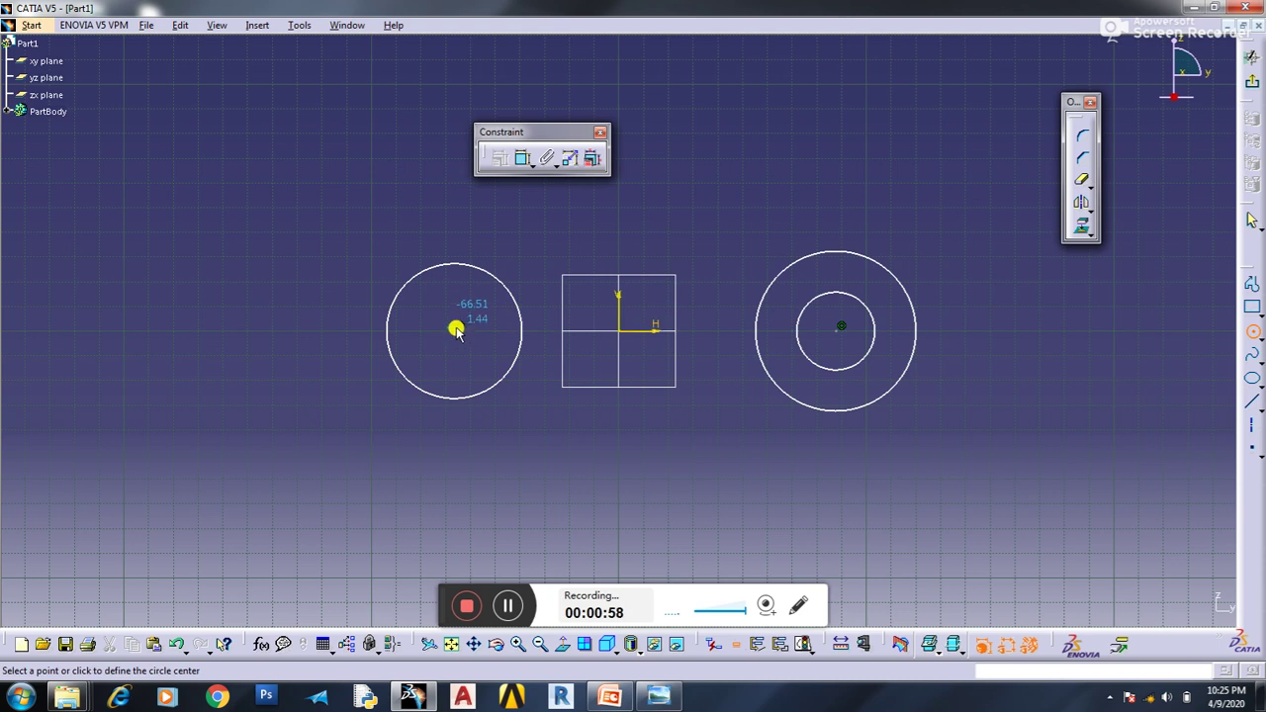
{"action": "left_click", "coordinate": [457, 328]}
{"action": "left_click", "coordinate": [473, 350]}
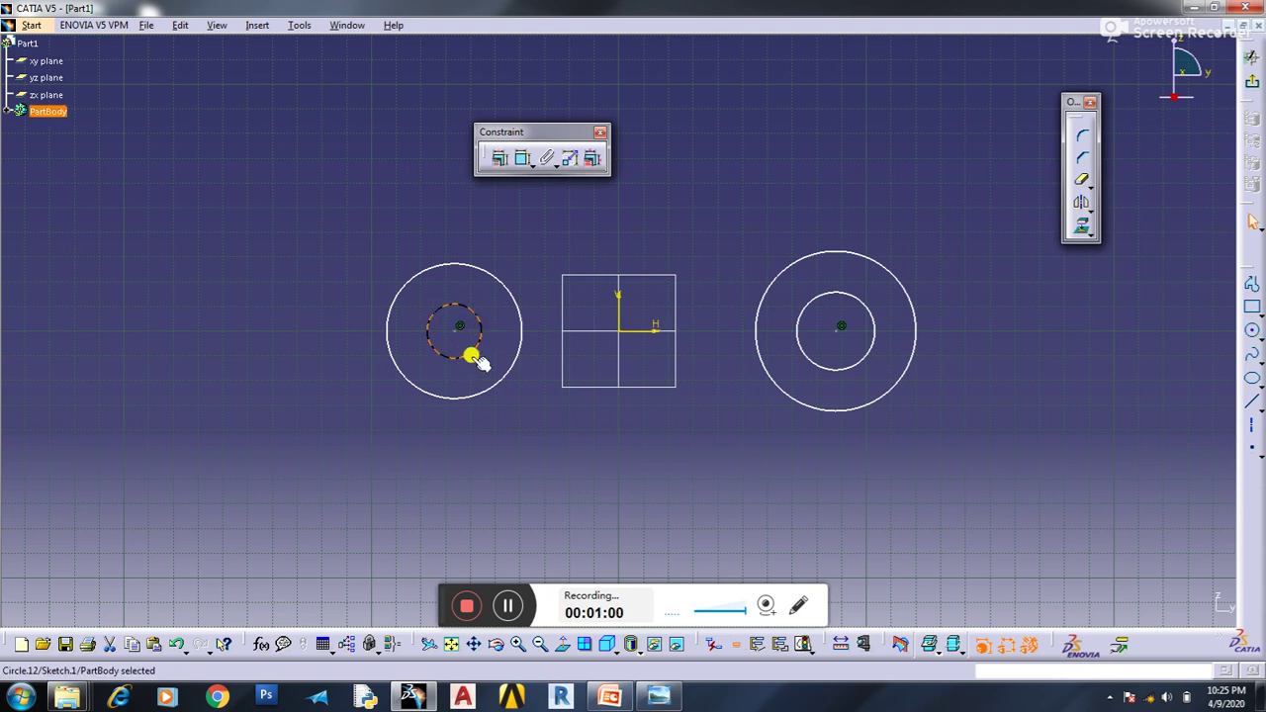
Dimension the outer circle of the left-hand pair and set its diameter to 112 mm.
{"action": "left_click", "coordinate": [523, 158]}
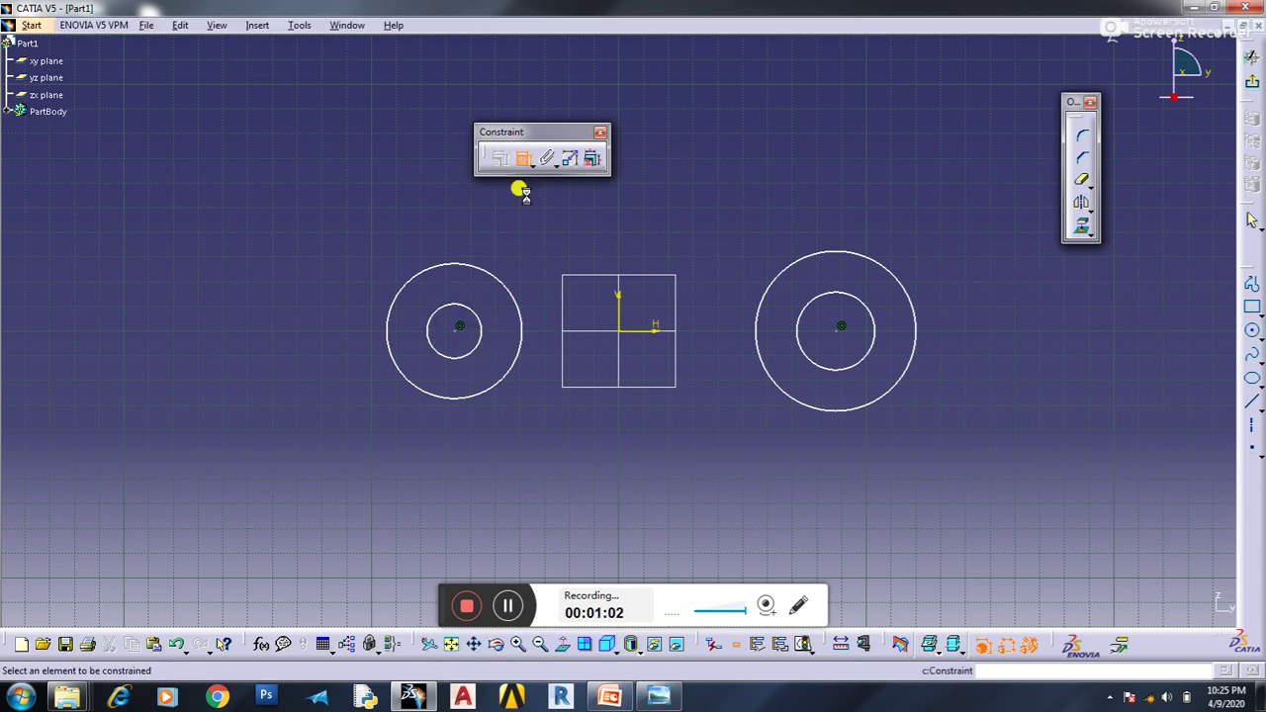
{"action": "left_click", "coordinate": [503, 278]}
{"action": "left_click", "coordinate": [522, 243]}
{"action": "double_click", "coordinate": [525, 247]}
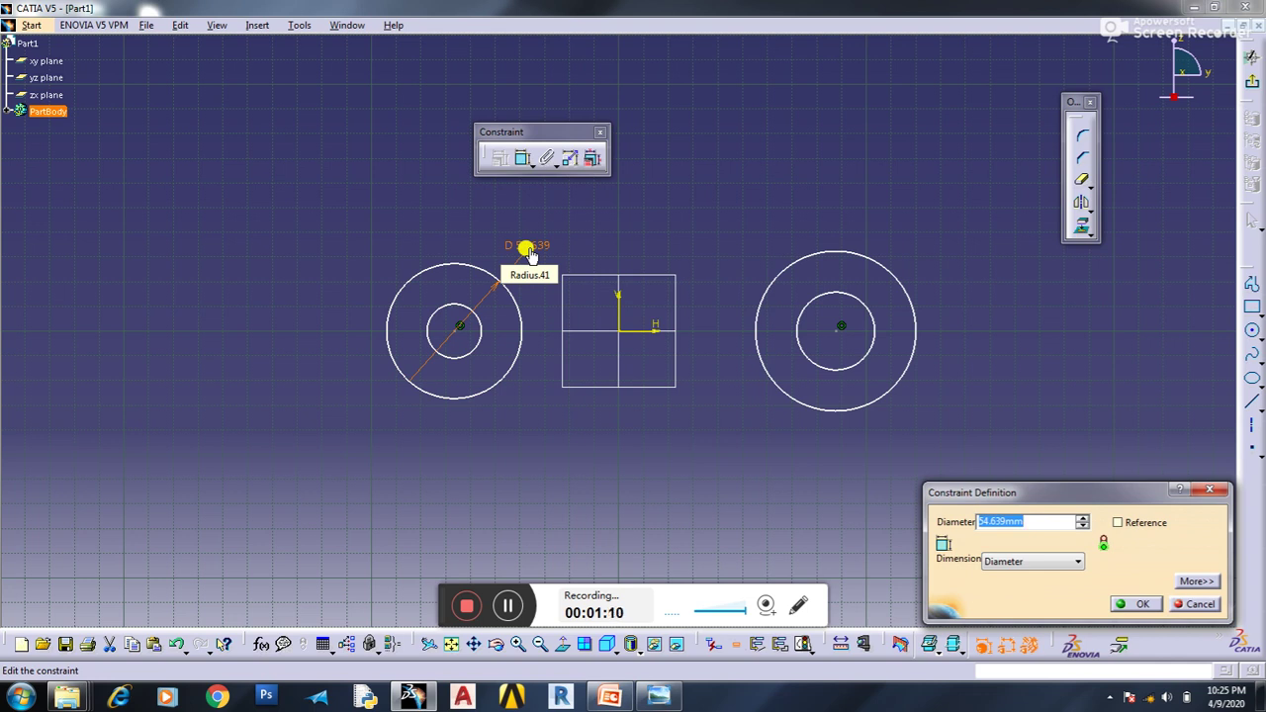
{"action": "type", "text": "112"}
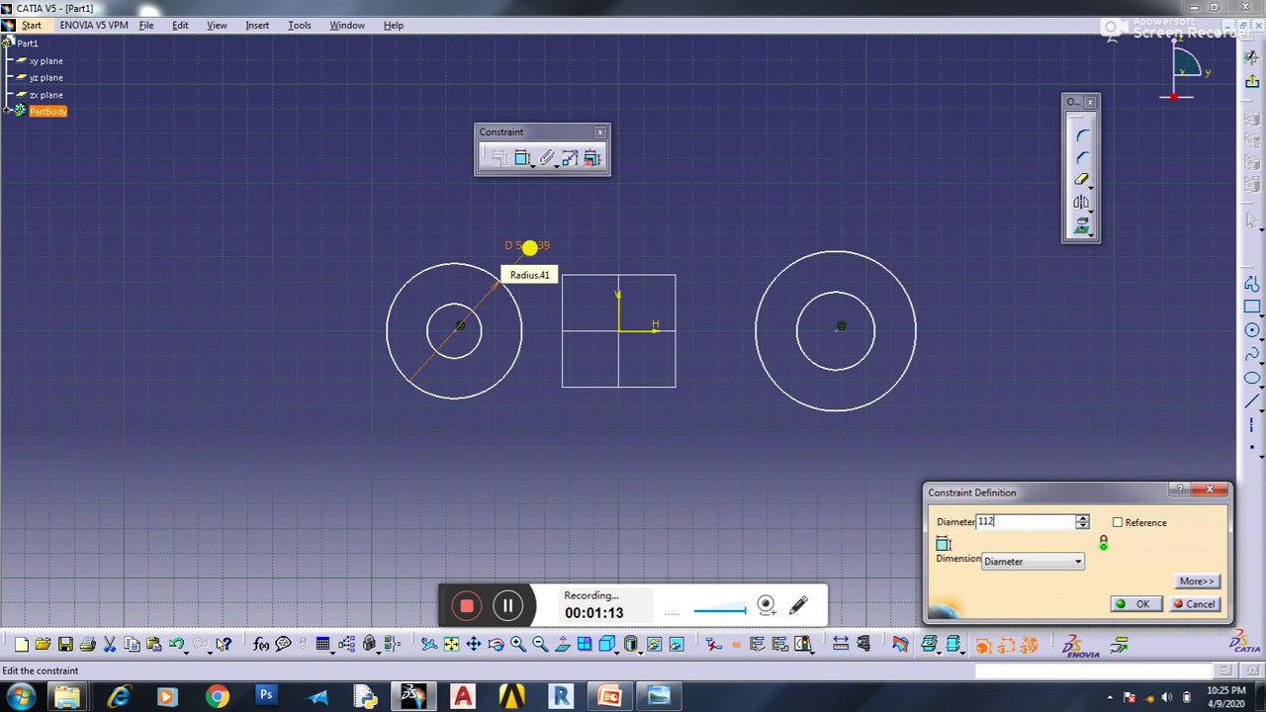
{"action": "key", "text": "Return"}
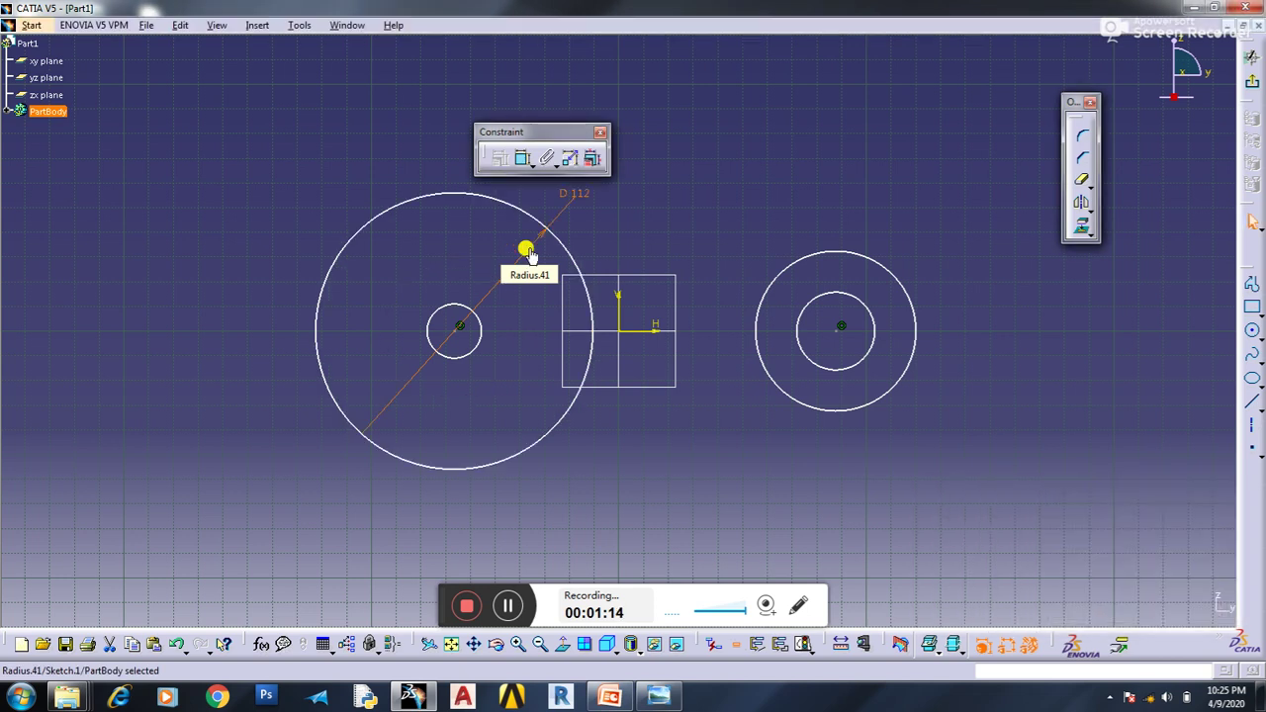
Dimension the inner circle of the left-hand pair as a radius and set it to 28.15 mm.
{"action": "left_click", "coordinate": [522, 160]}
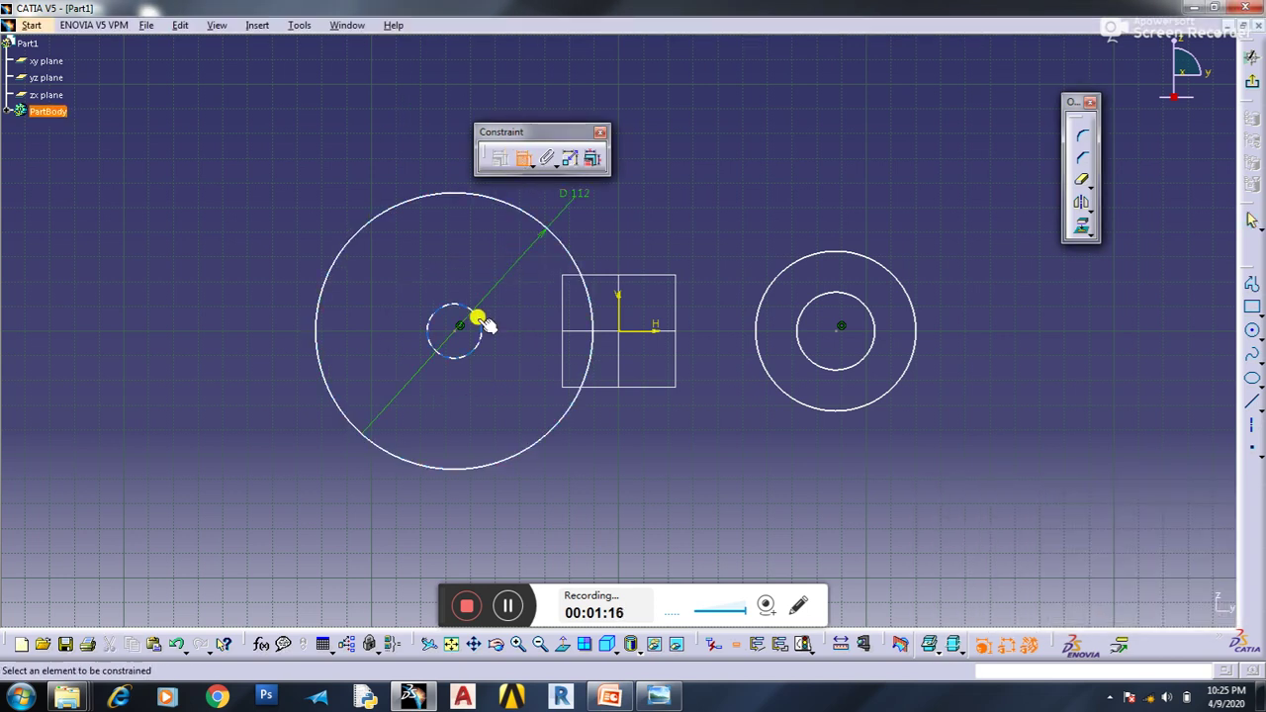
{"action": "left_click", "coordinate": [481, 323]}
{"action": "double_click", "coordinate": [669, 209]}
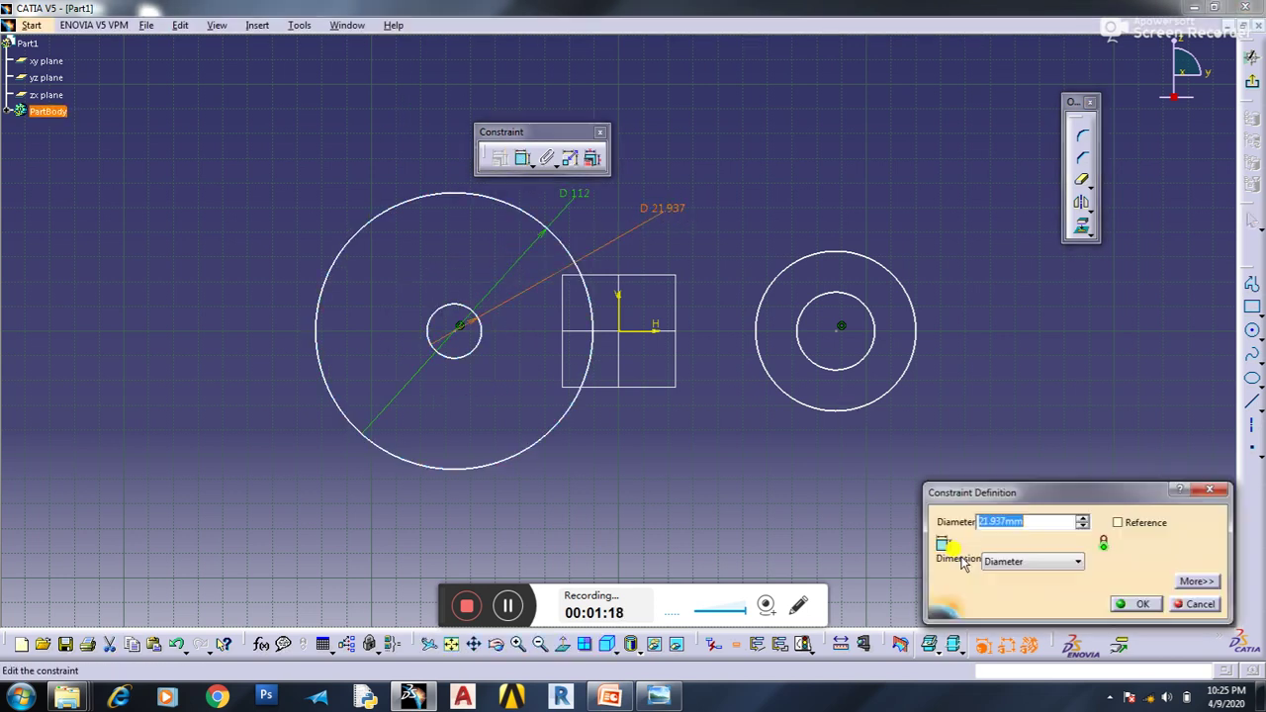
{"action": "left_click", "coordinate": [1004, 562]}
{"action": "left_click", "coordinate": [1014, 564]}
{"action": "left_click", "coordinate": [1014, 564]}
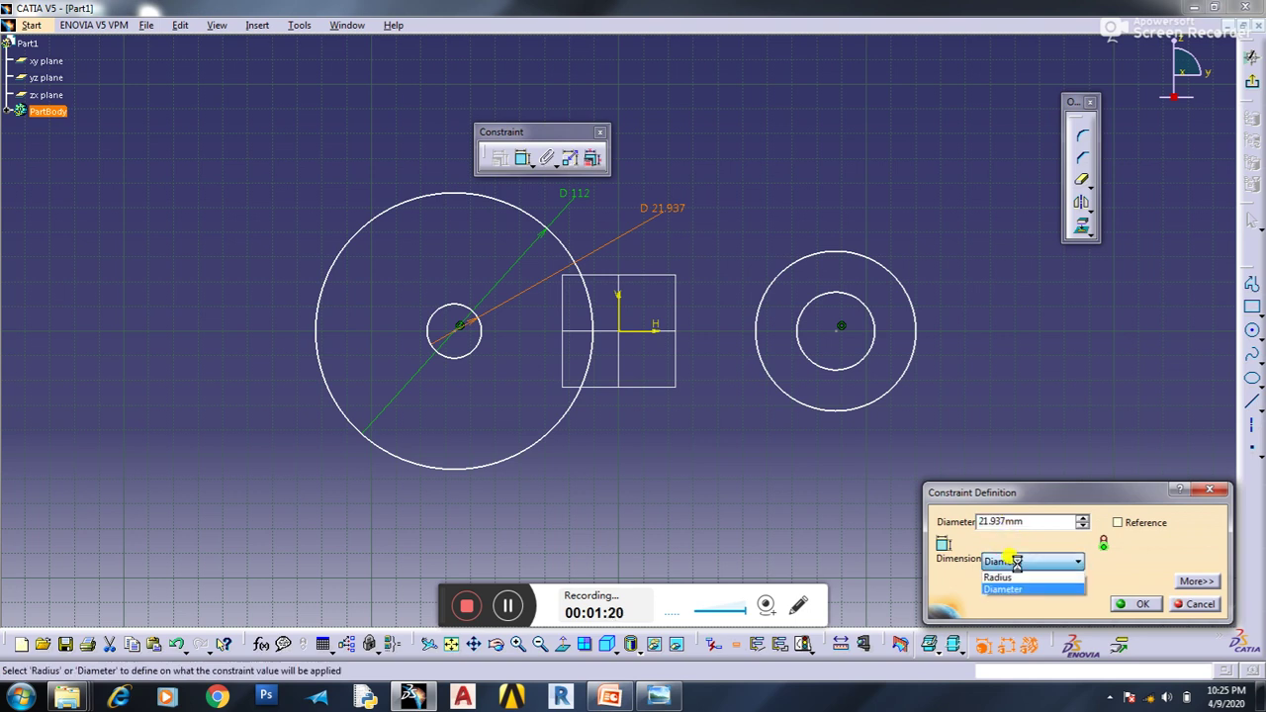
{"action": "left_click", "coordinate": [999, 582]}
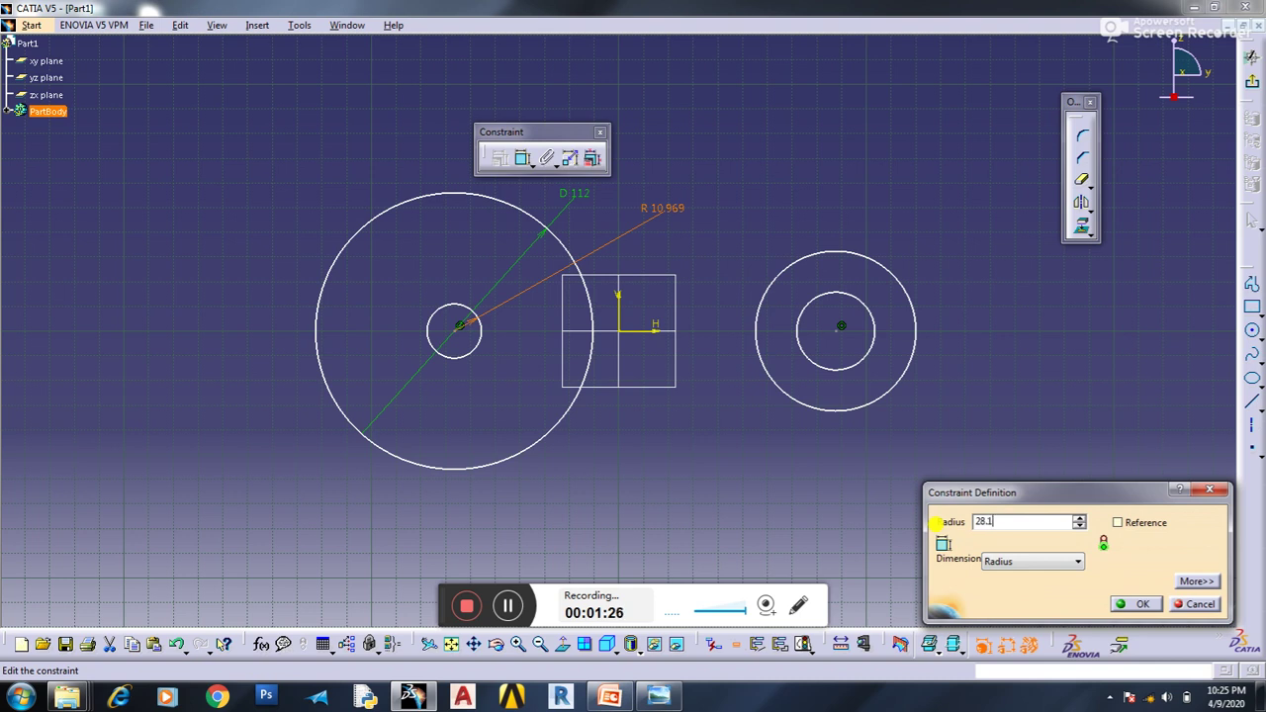
{"action": "key", "text": "Return"}
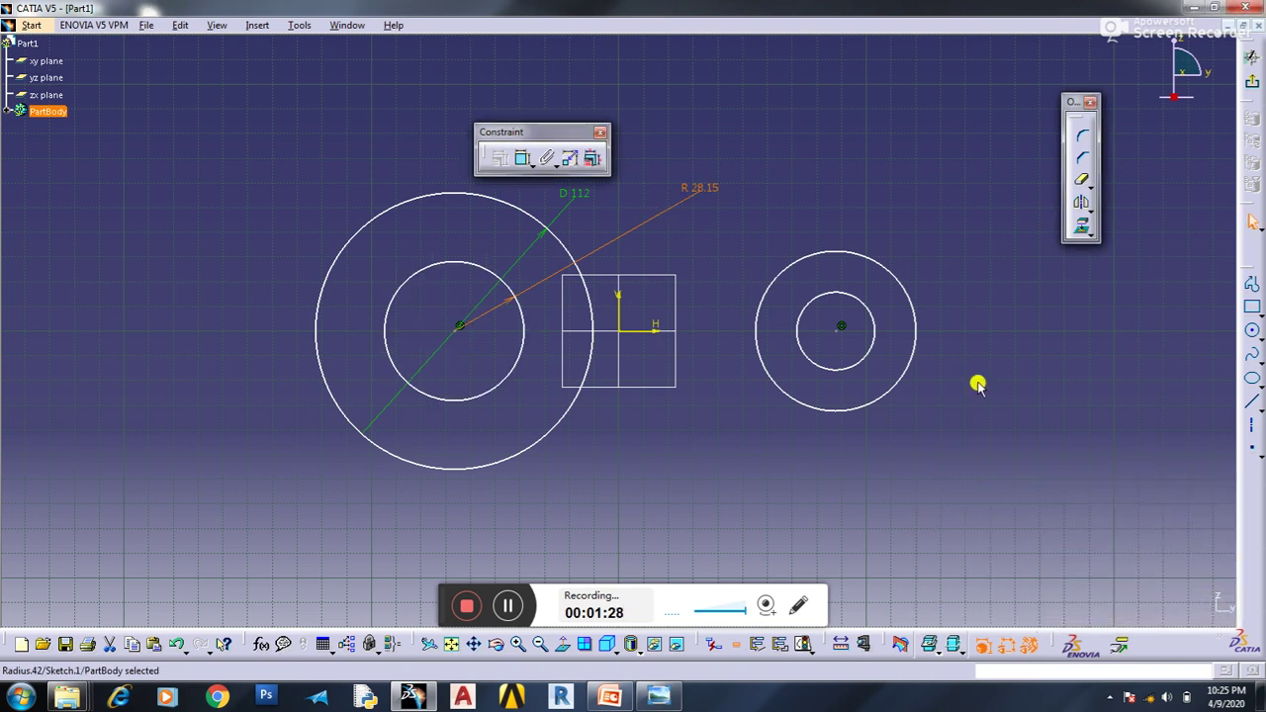
Dimension the outer circle of the right-hand pair as a diameter and set it to 43.8 mm.
{"action": "left_click", "coordinate": [522, 158]}
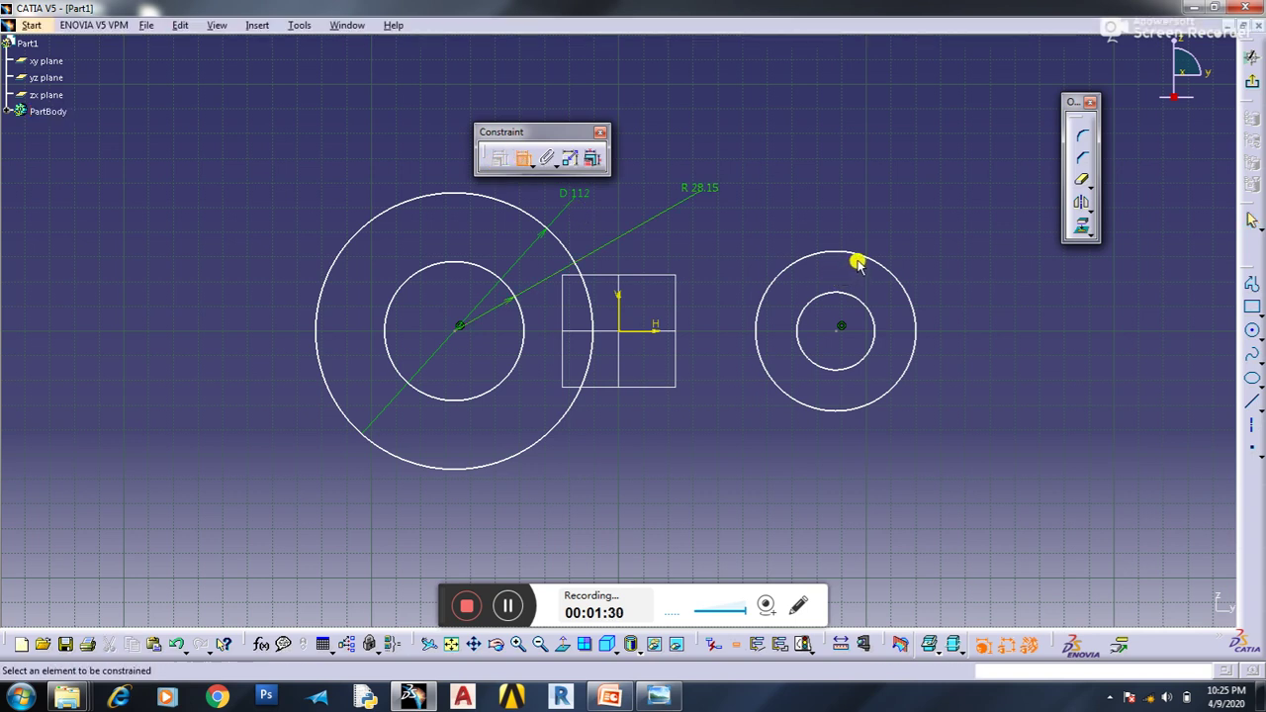
{"action": "left_click", "coordinate": [858, 259]}
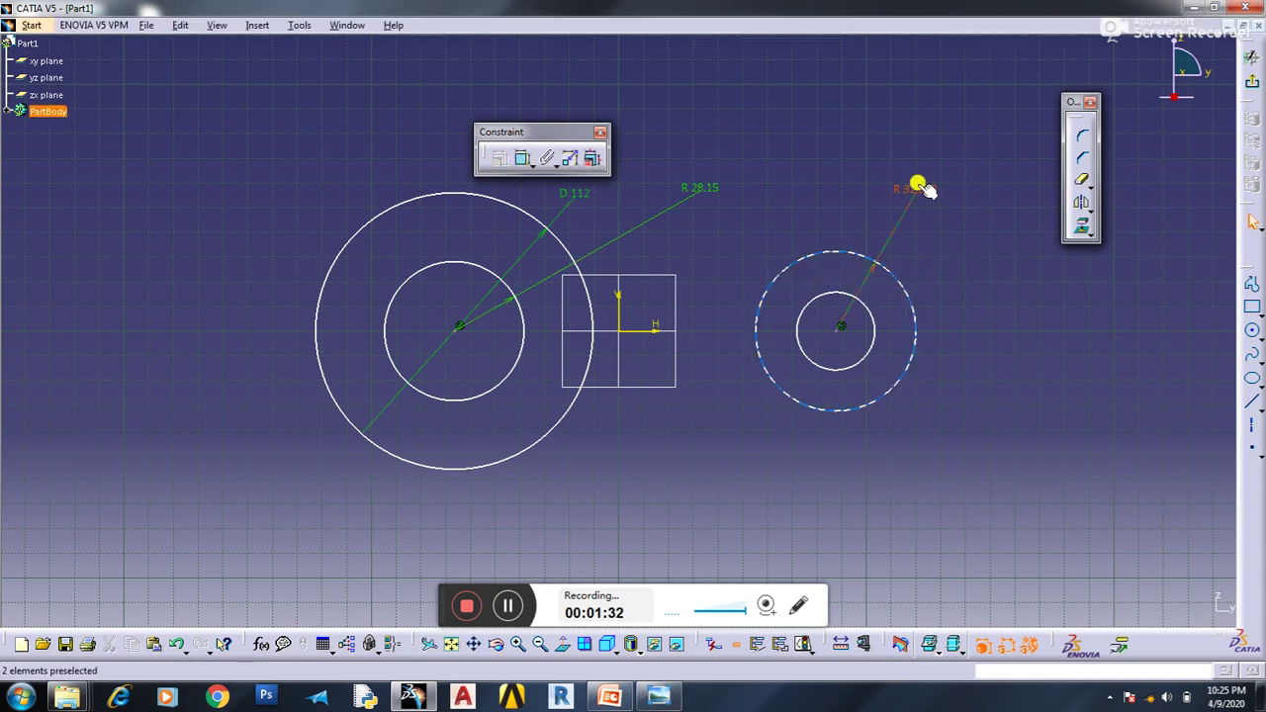
{"action": "double_click", "coordinate": [921, 187]}
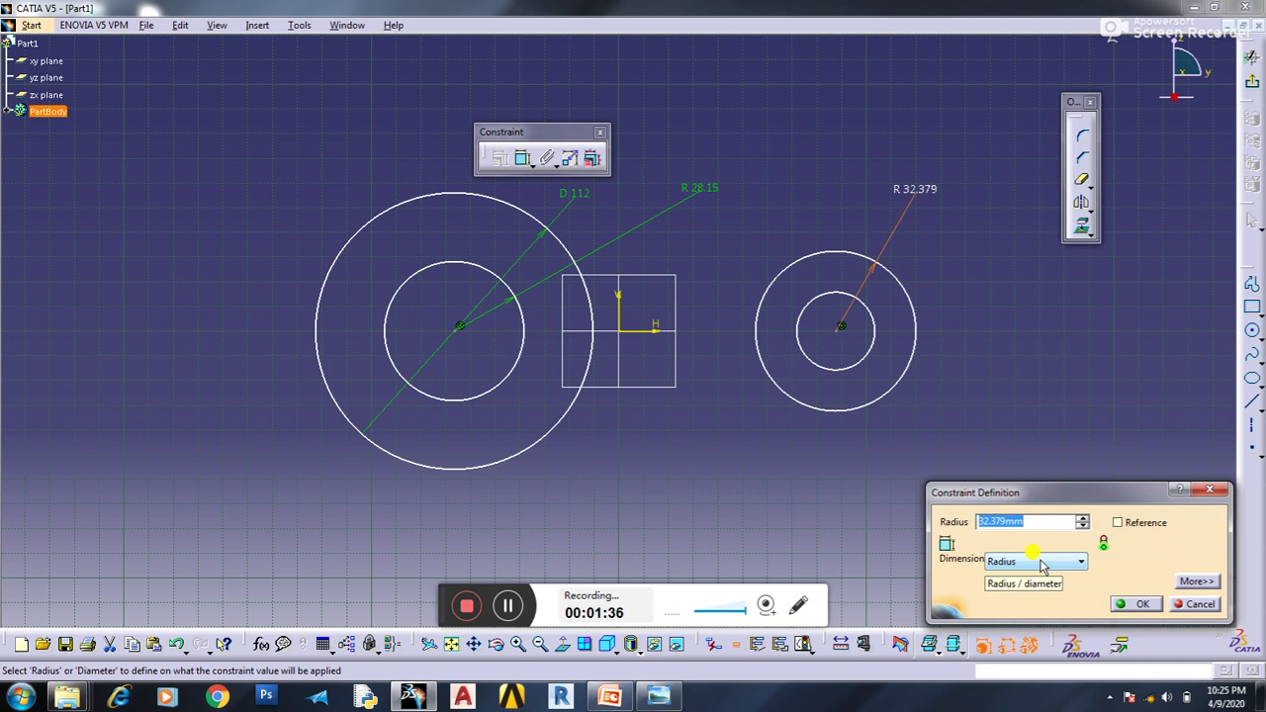
{"action": "left_click", "coordinate": [1042, 564]}
{"action": "left_click", "coordinate": [1049, 592]}
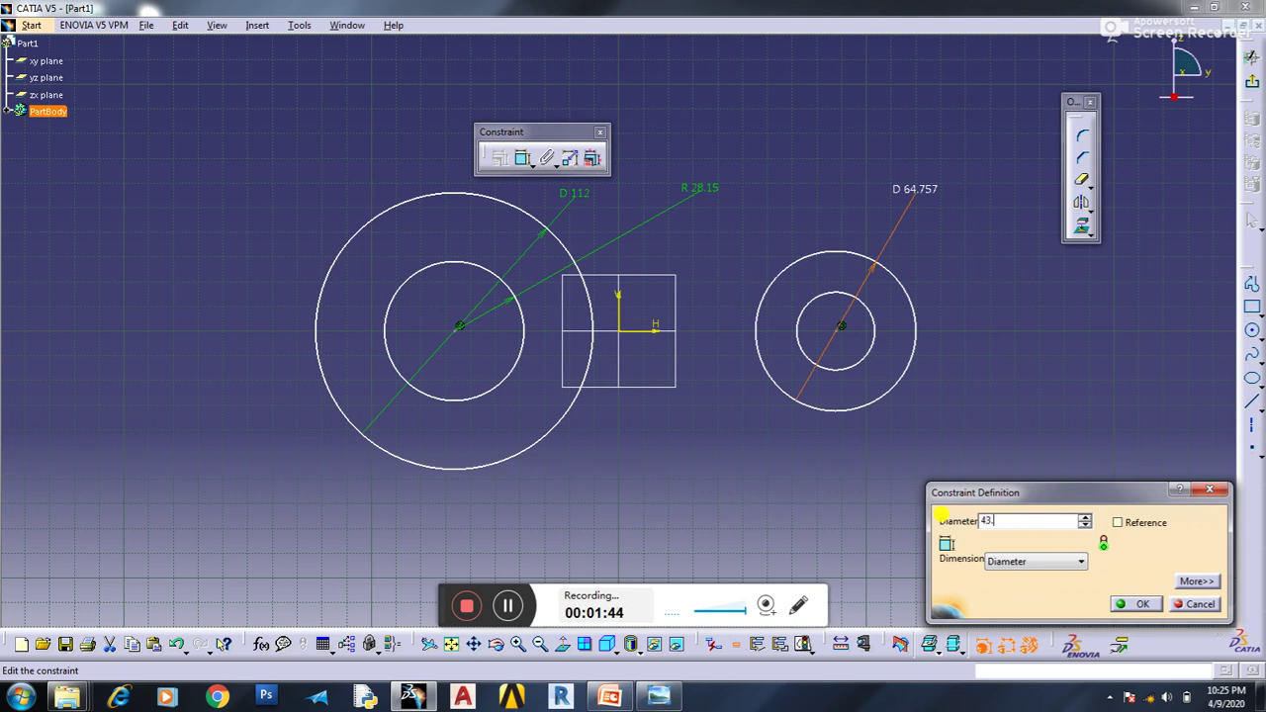
{"action": "key", "text": "Return"}
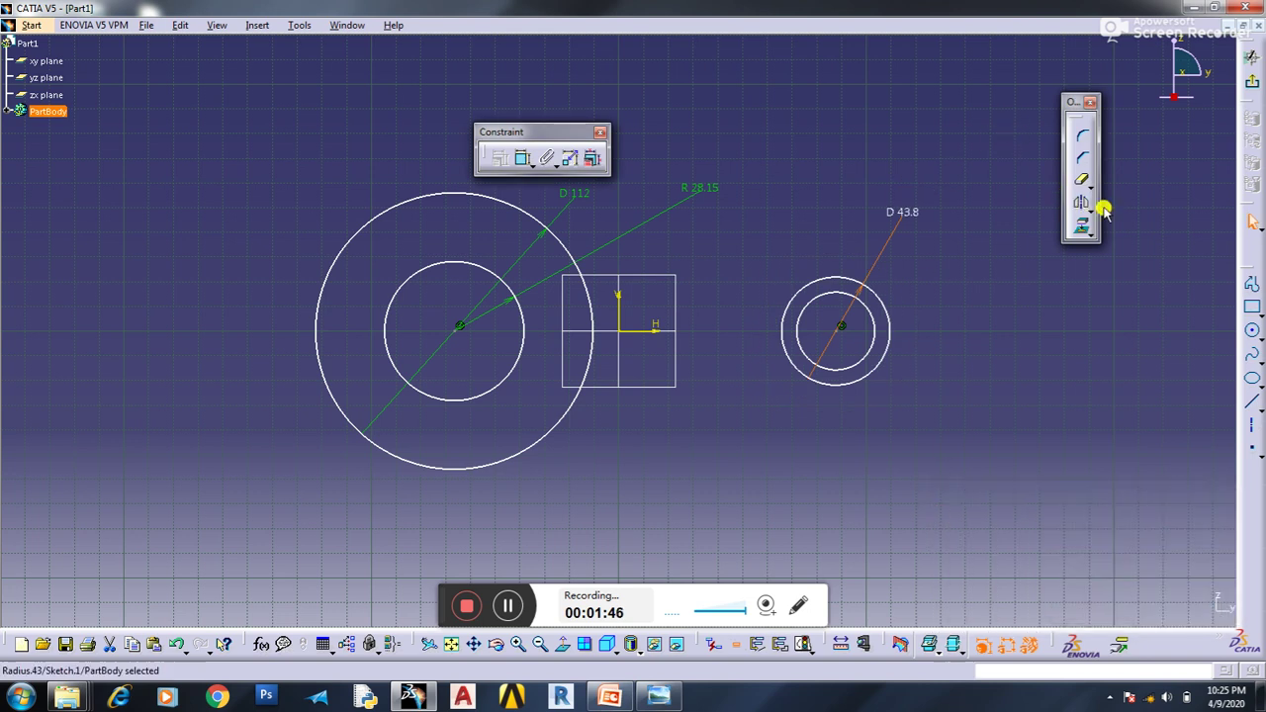
Dimension the originally inner circle of the right-hand pair and set its diameter to 87.5 mm.
{"action": "left_click", "coordinate": [522, 159]}
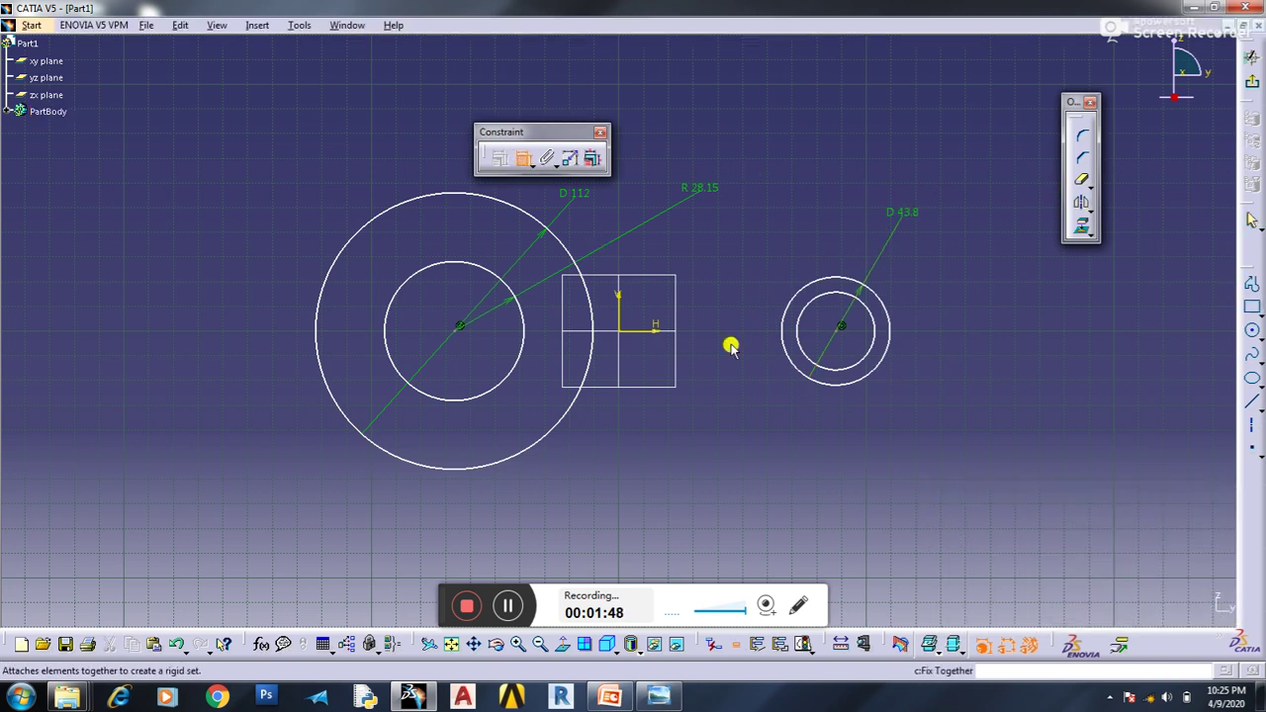
{"action": "left_click", "coordinate": [842, 294]}
{"action": "left_click", "coordinate": [930, 276]}
{"action": "double_click", "coordinate": [932, 269]}
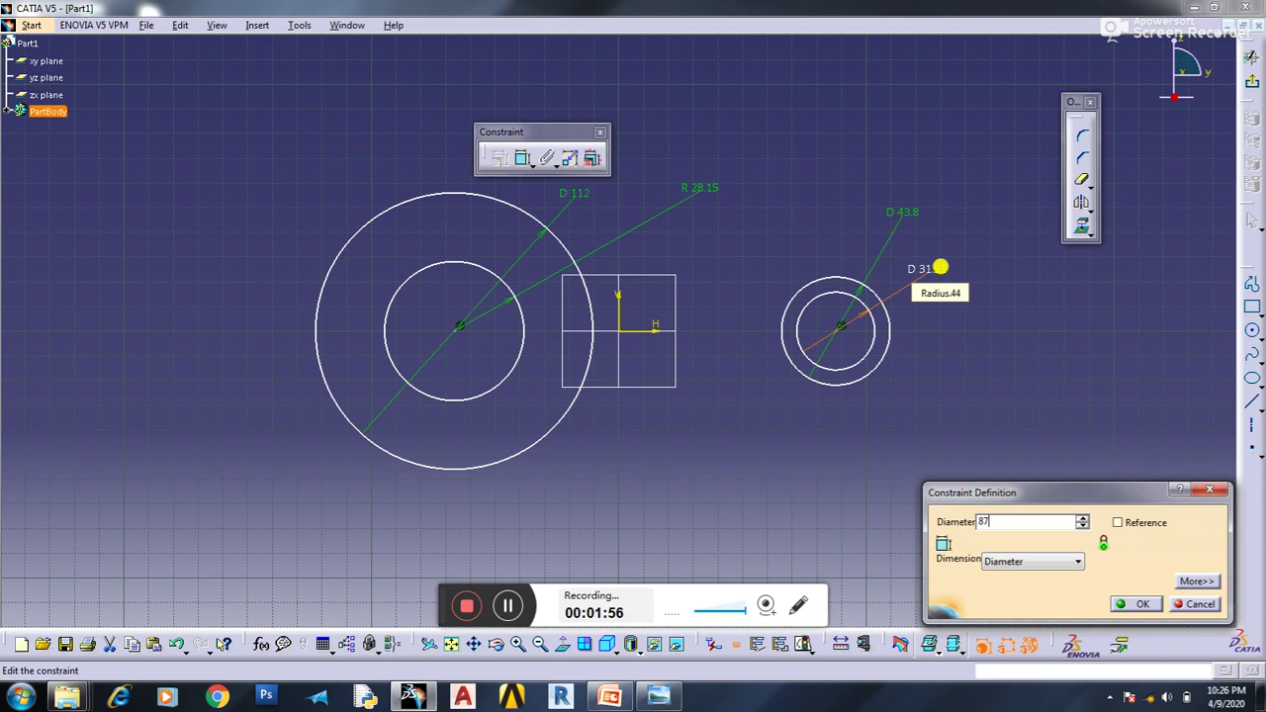
{"action": "key", "text": "Return"}
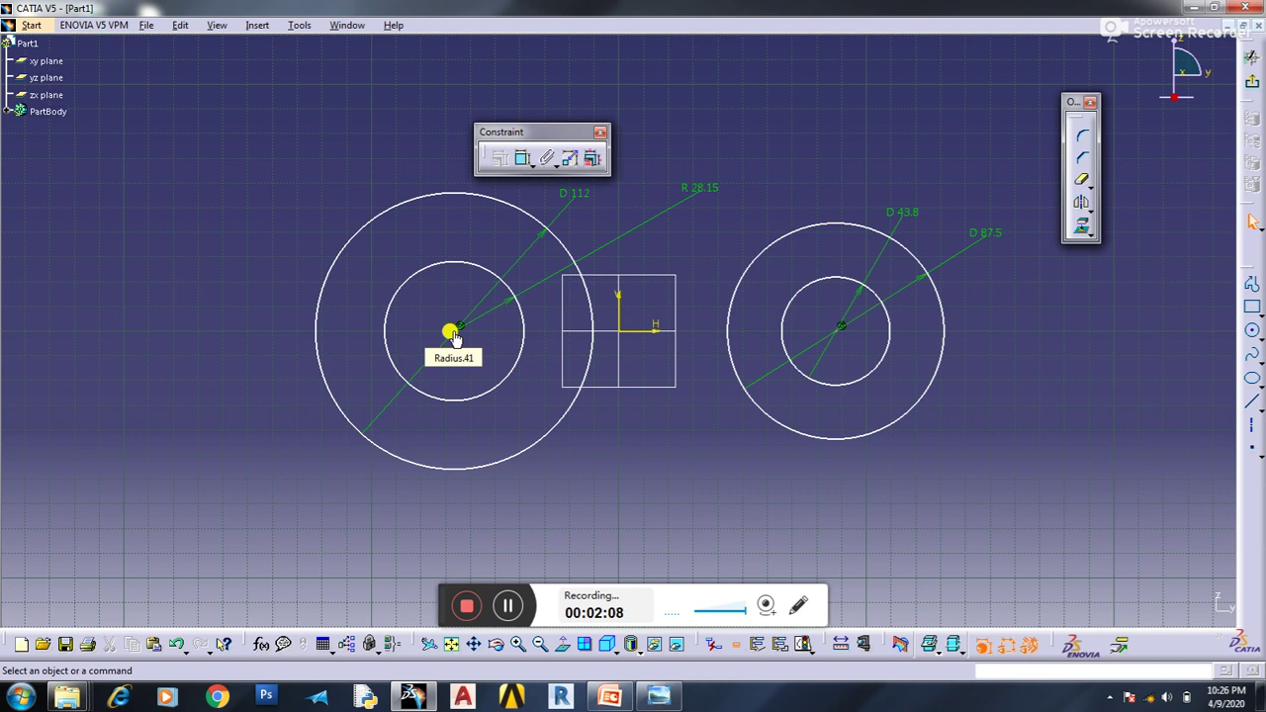
Draw a horizontal profile line from the centre of the left circles to the centre of the right circles.
{"action": "left_click", "coordinate": [1249, 285]}
{"action": "left_click", "coordinate": [458, 327]}
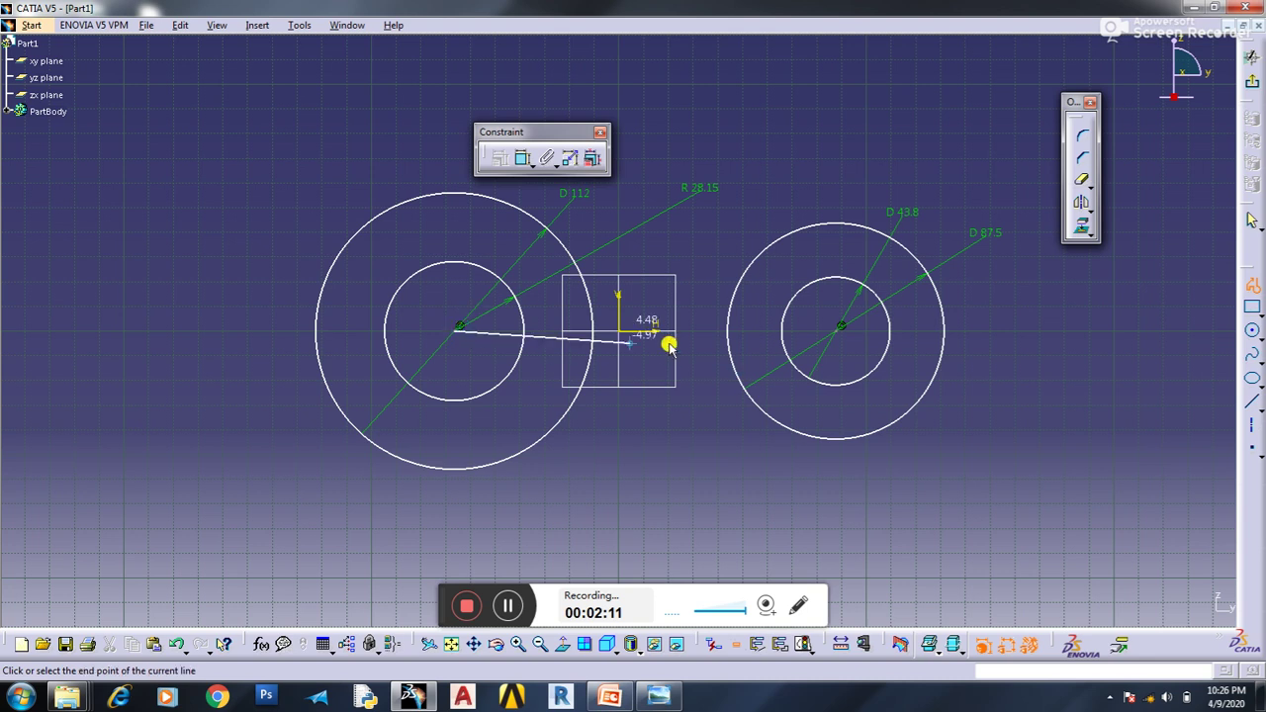
{"action": "left_click", "coordinate": [839, 330]}
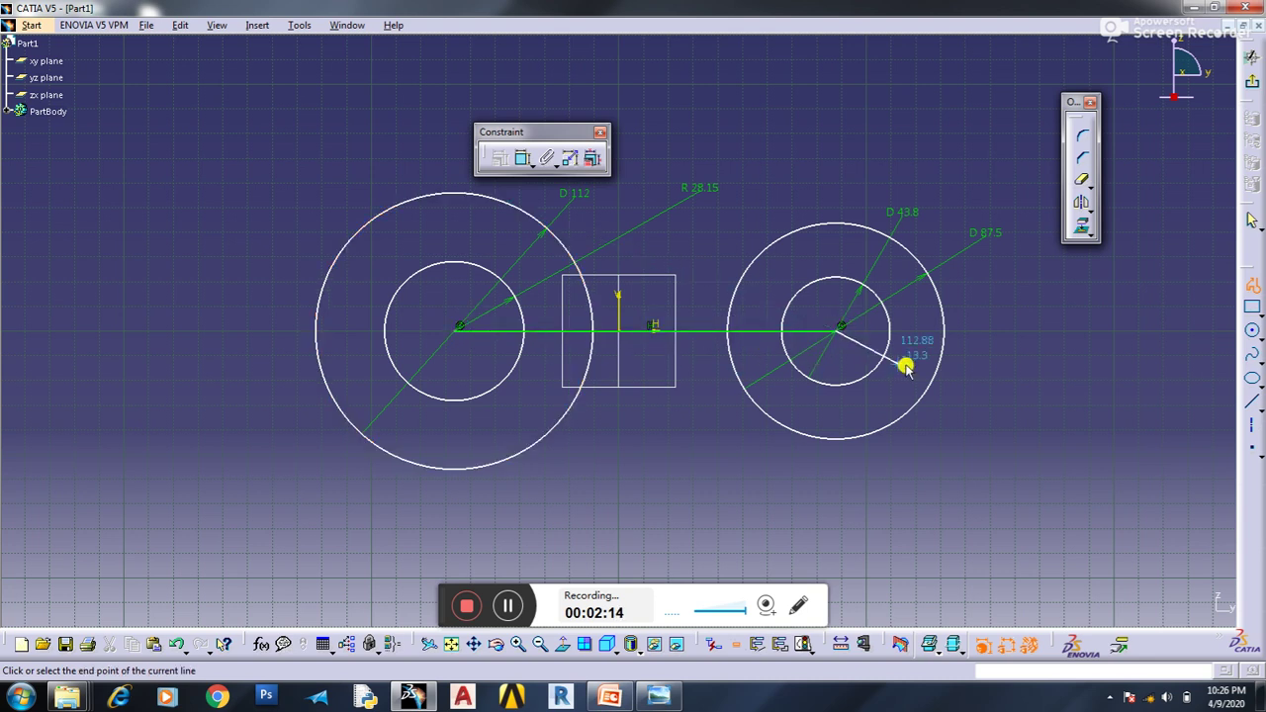
{"action": "key", "text": "Escape"}
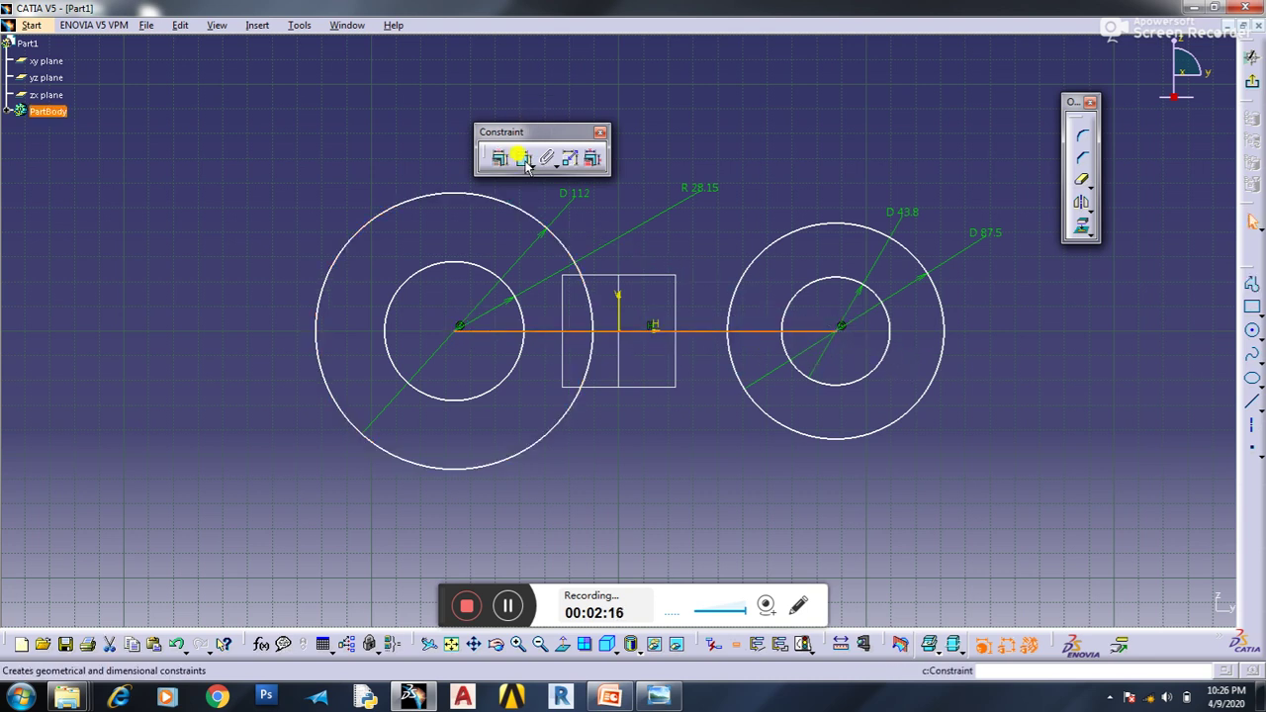
Dimension the line joining the two circle centres and set its length to 300 mm.
{"action": "left_click", "coordinate": [524, 161]}
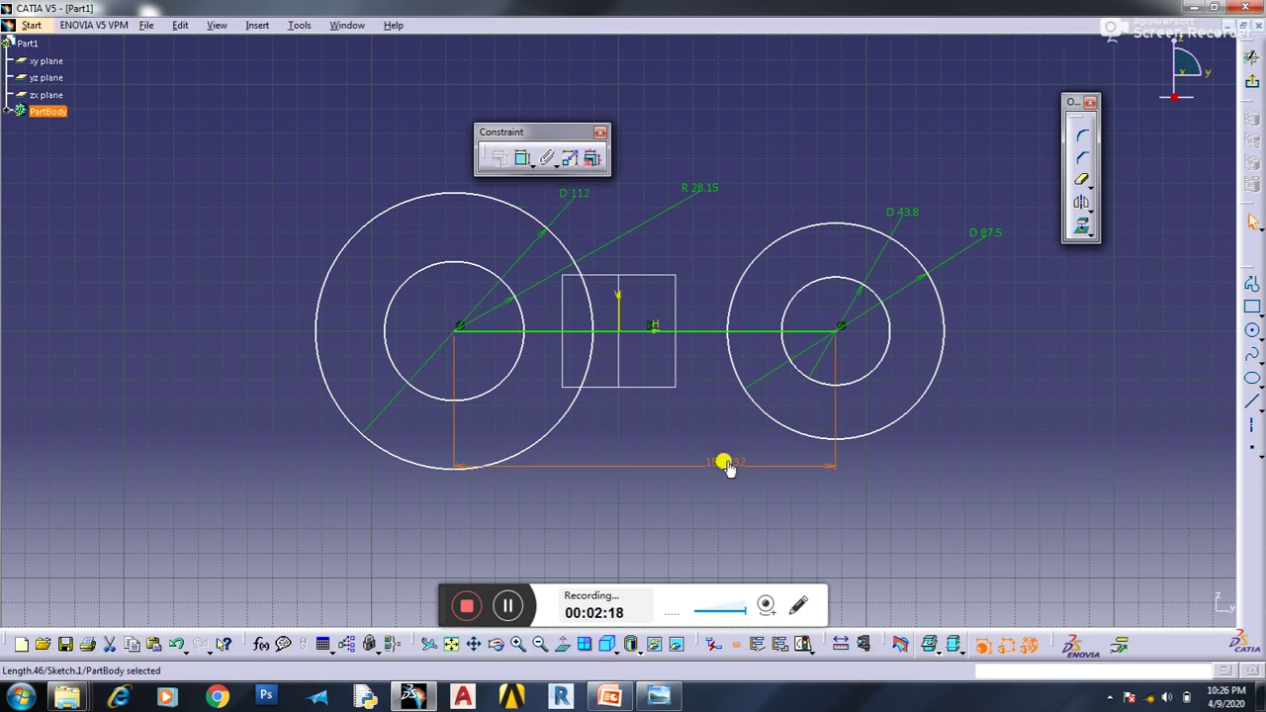
{"action": "double_click", "coordinate": [726, 465]}
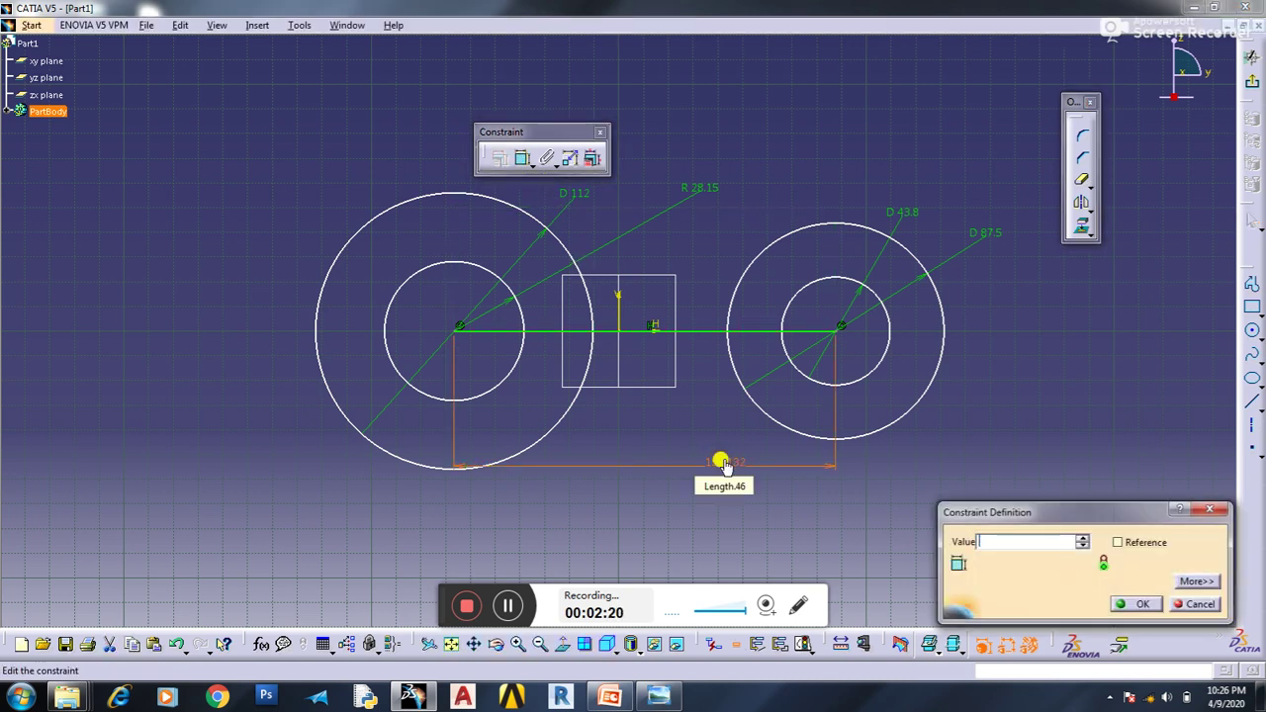
{"action": "key", "text": "Return"}
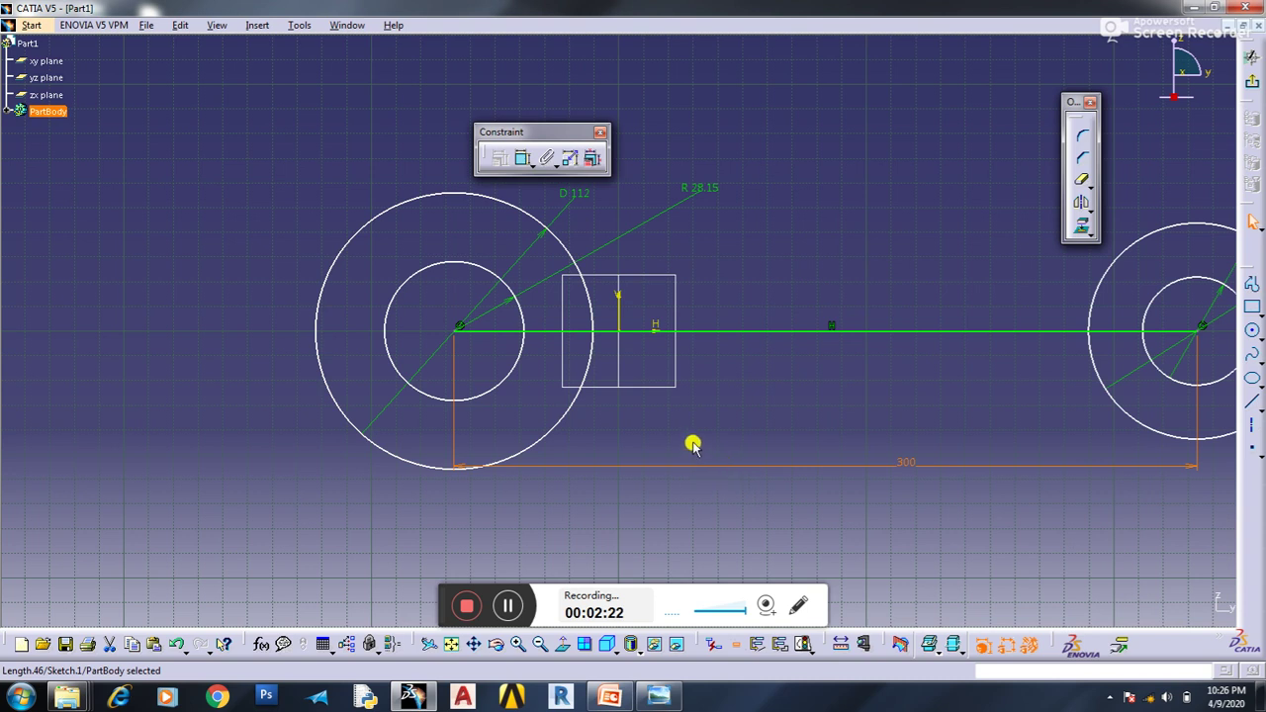
Constrain the centres of the left and right circle pairs to be symmetric about the vertical sketch axis.
{"action": "left_click", "coordinate": [797, 189]}
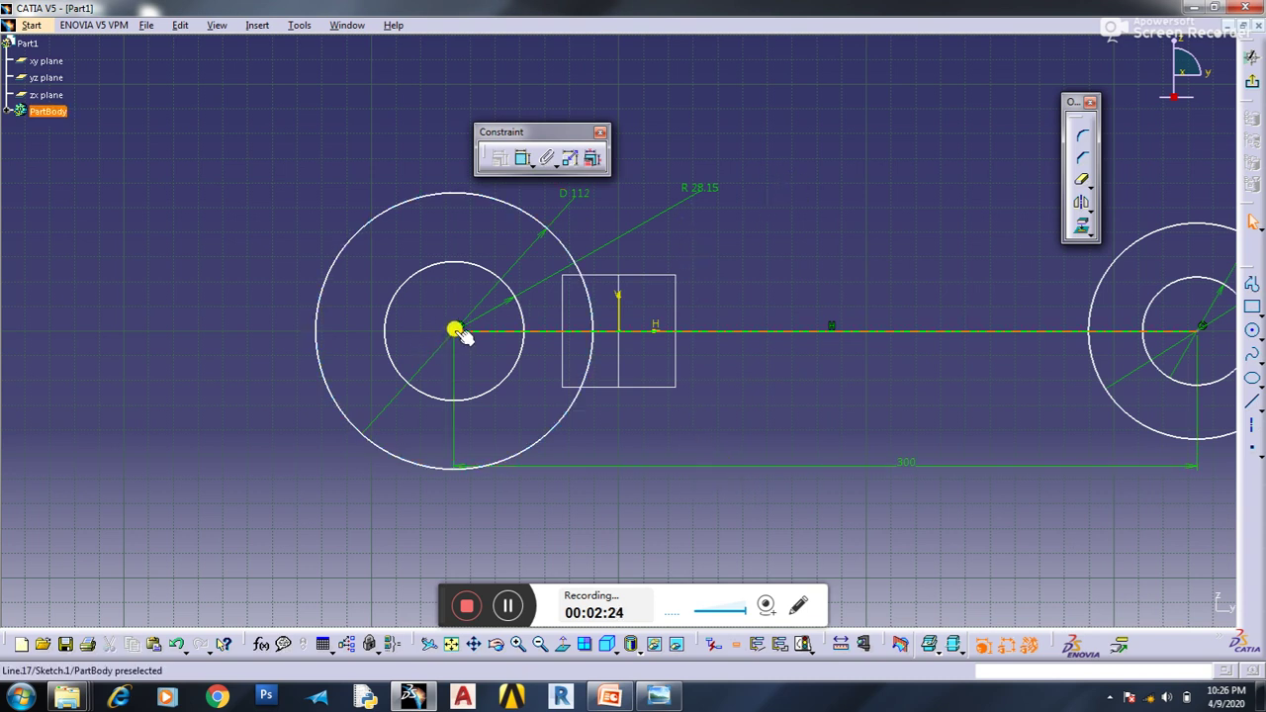
{"action": "left_click", "coordinate": [457, 333]}
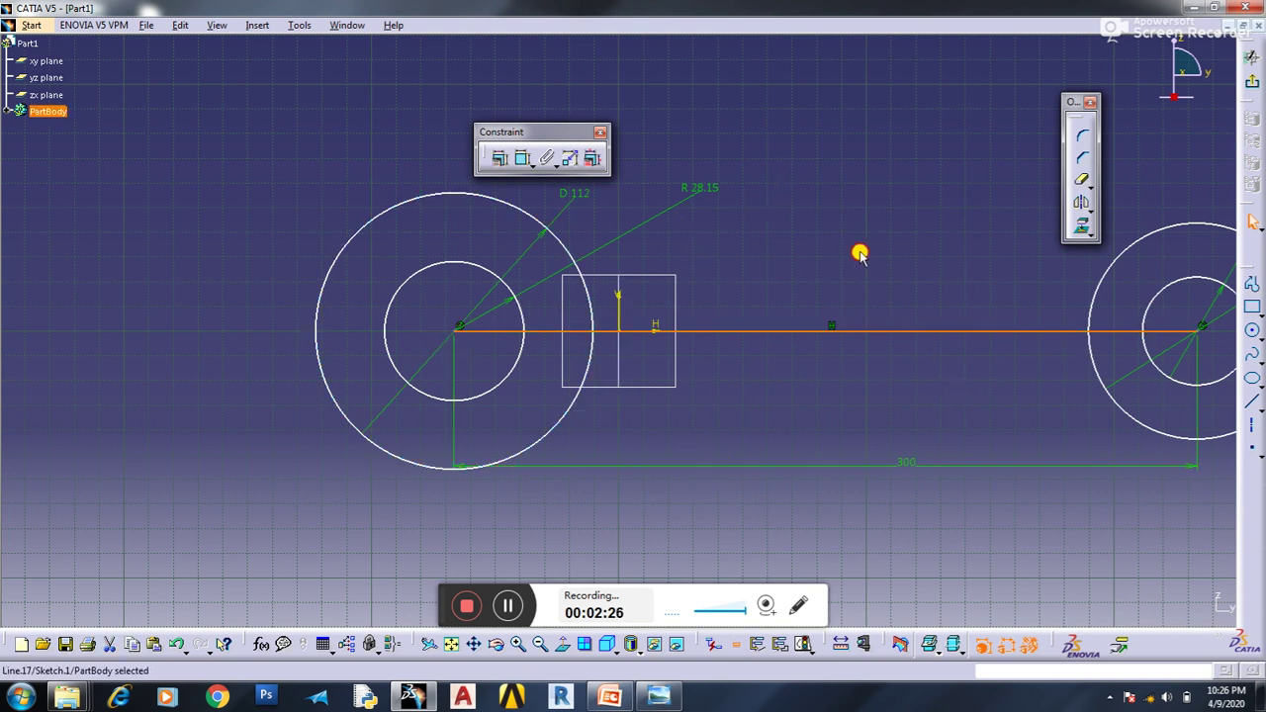
{"action": "left_click", "coordinate": [433, 328]}
{"action": "left_click", "coordinate": [452, 332]}
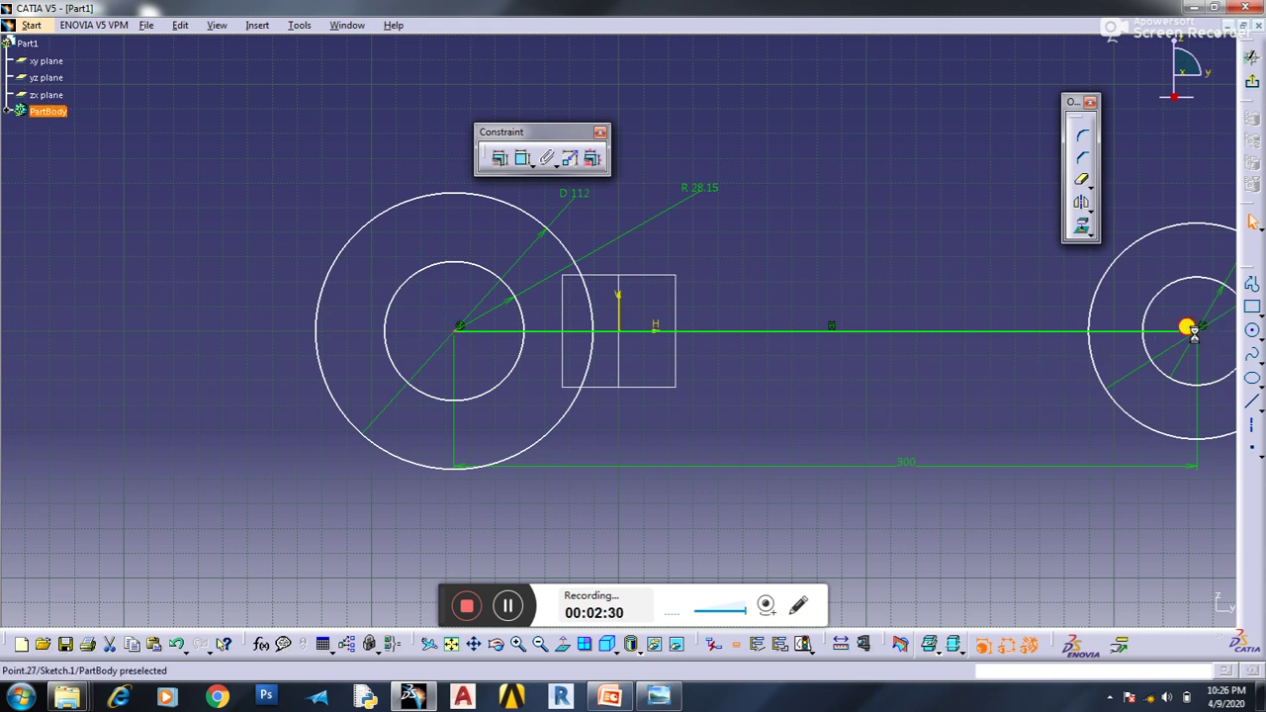
{"action": "left_click", "coordinate": [619, 314]}
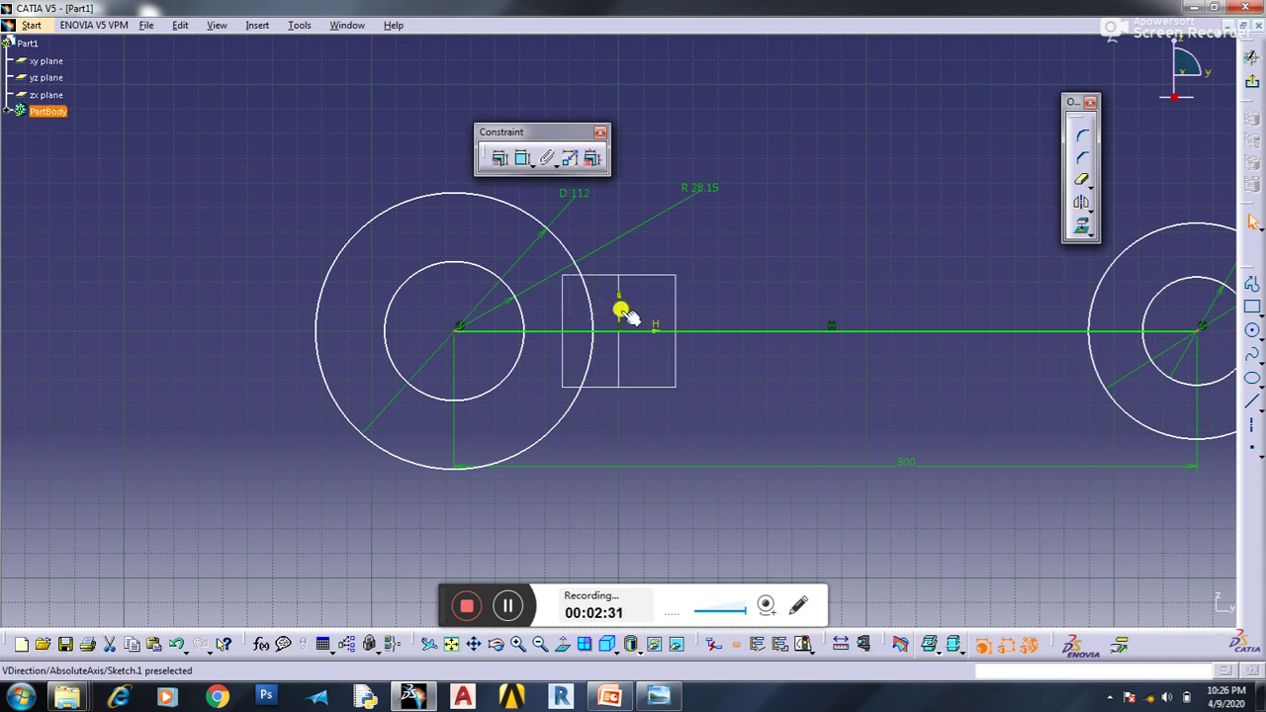
{"action": "left_click", "coordinate": [500, 159]}
{"action": "left_click", "coordinate": [1094, 522]}
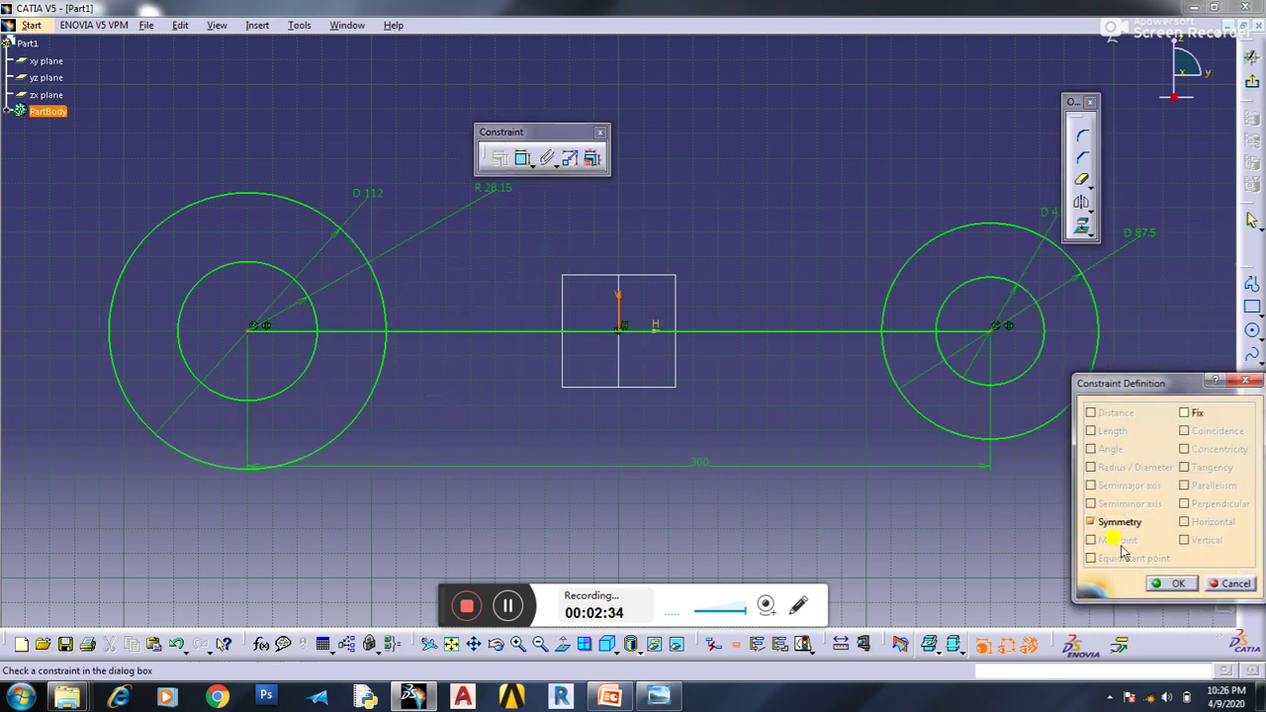
{"action": "left_click", "coordinate": [1164, 584]}
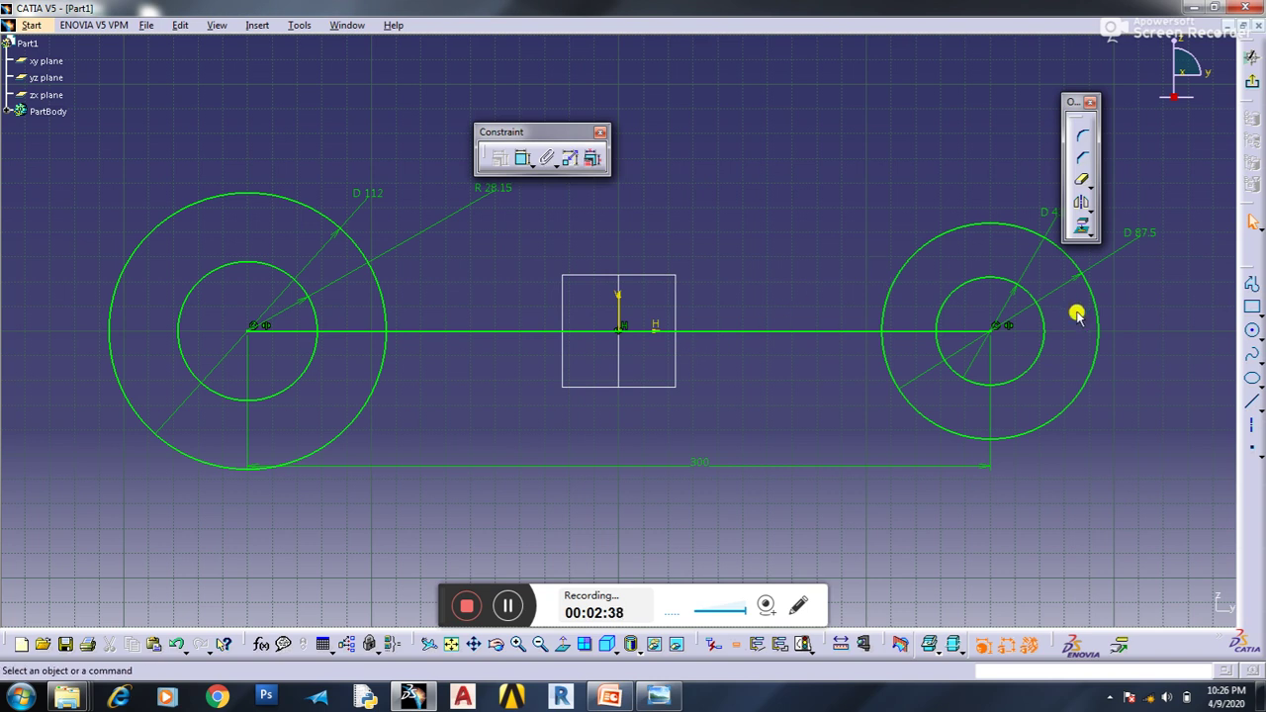
Draw two profile lines joining the left and right outer circles, one between their highest points and one between their lowest points.
{"action": "left_click", "coordinate": [1252, 284]}
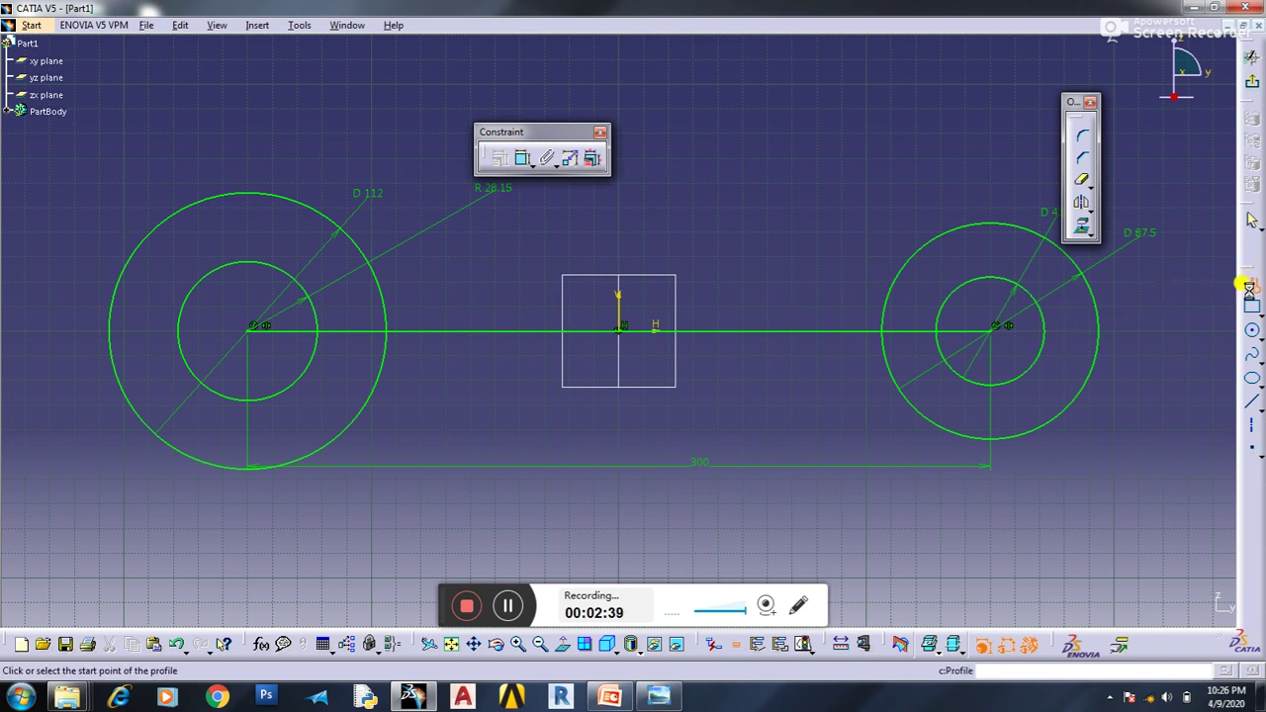
{"action": "left_click", "coordinate": [250, 193]}
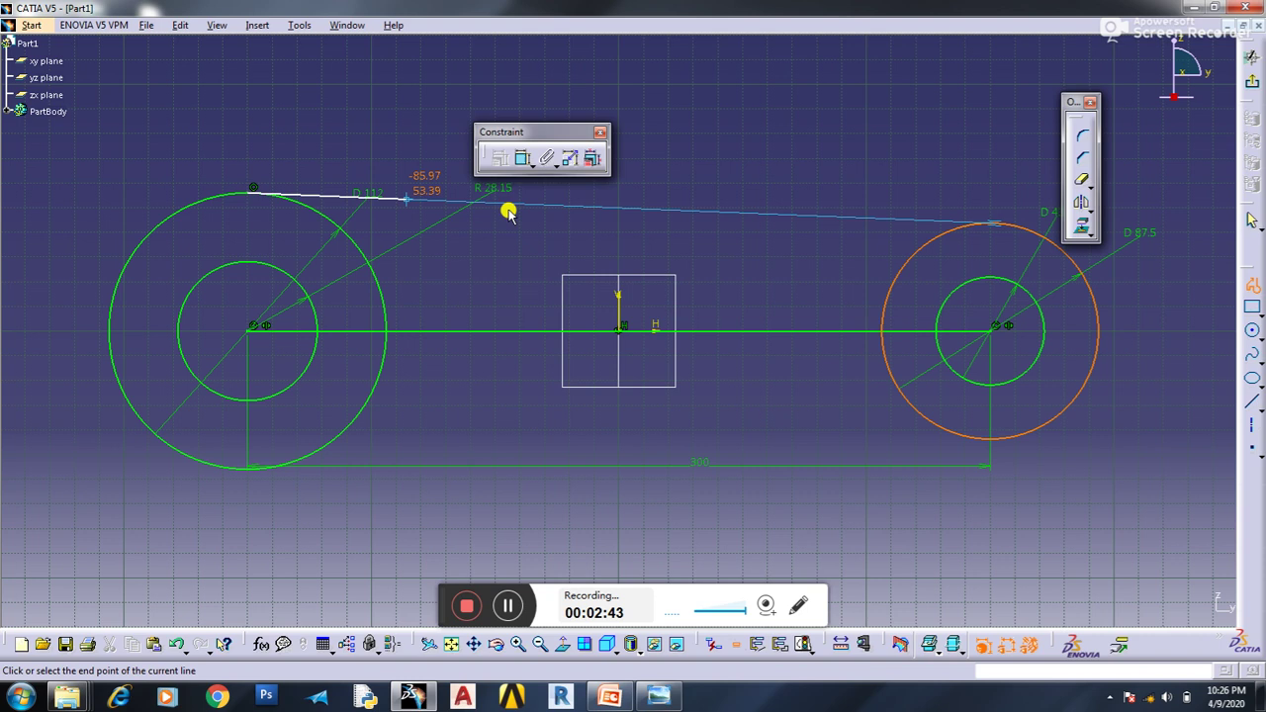
{"action": "left_click", "coordinate": [997, 223]}
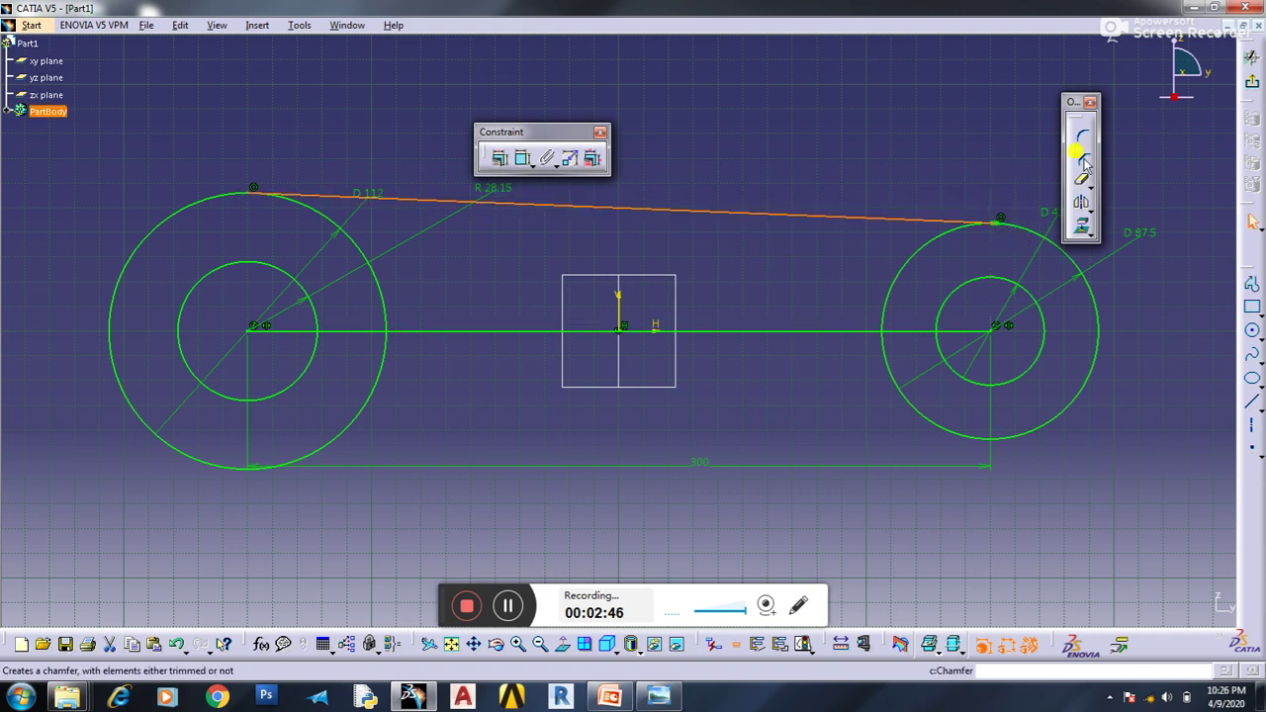
{"action": "left_click", "coordinate": [1251, 284]}
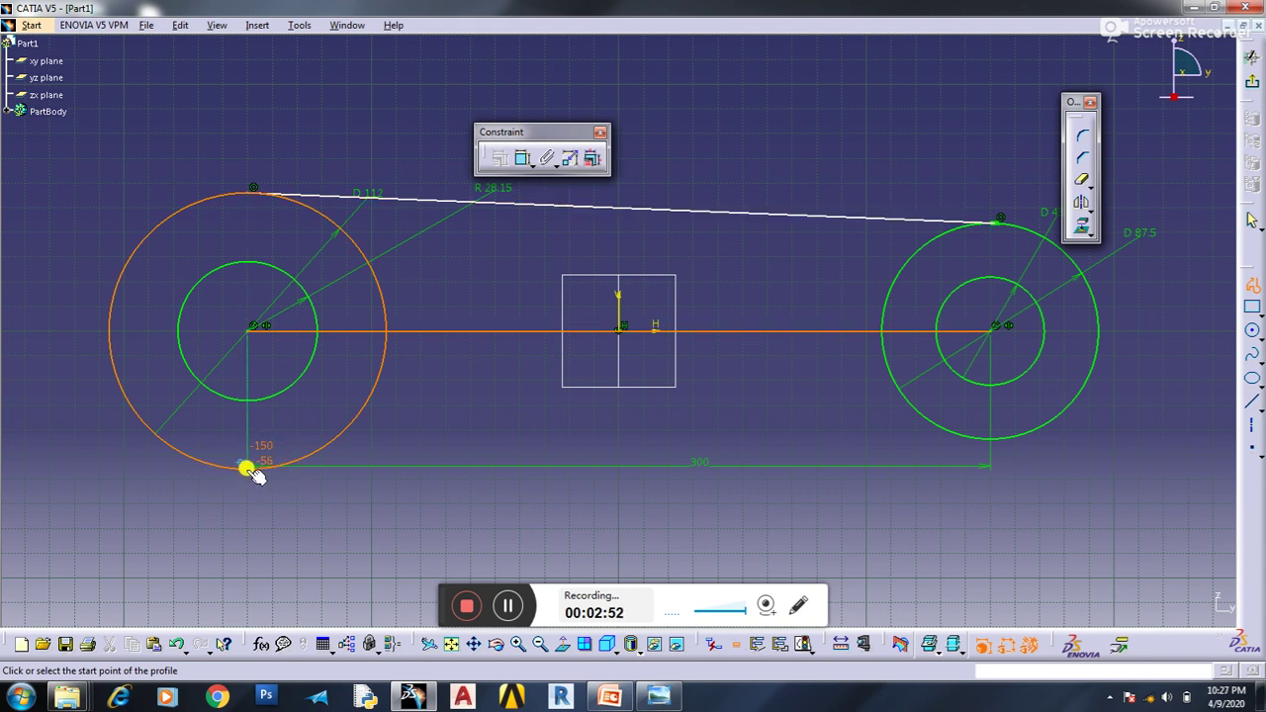
{"action": "left_click", "coordinate": [247, 467]}
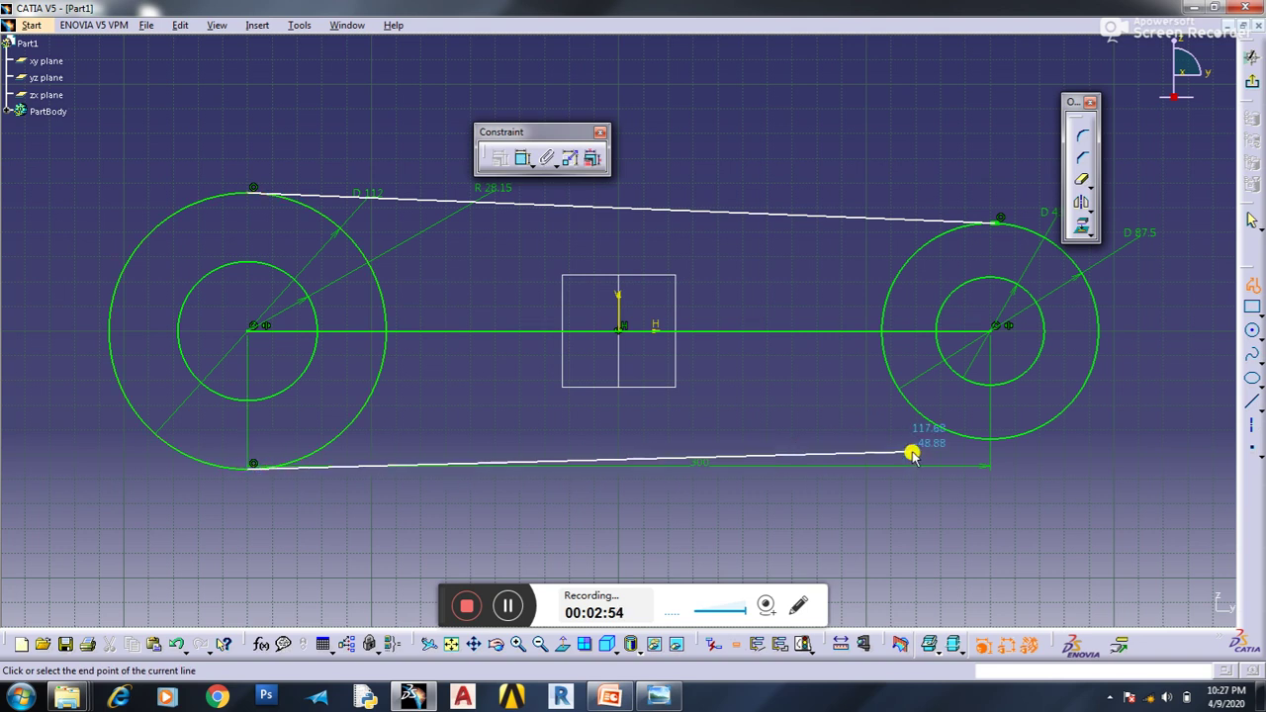
{"action": "left_click", "coordinate": [1003, 440]}
{"action": "key", "text": "Escape"}
Constrain the lower connecting line to be tangent to the left outer circle.
{"action": "left_click", "coordinate": [283, 465]}
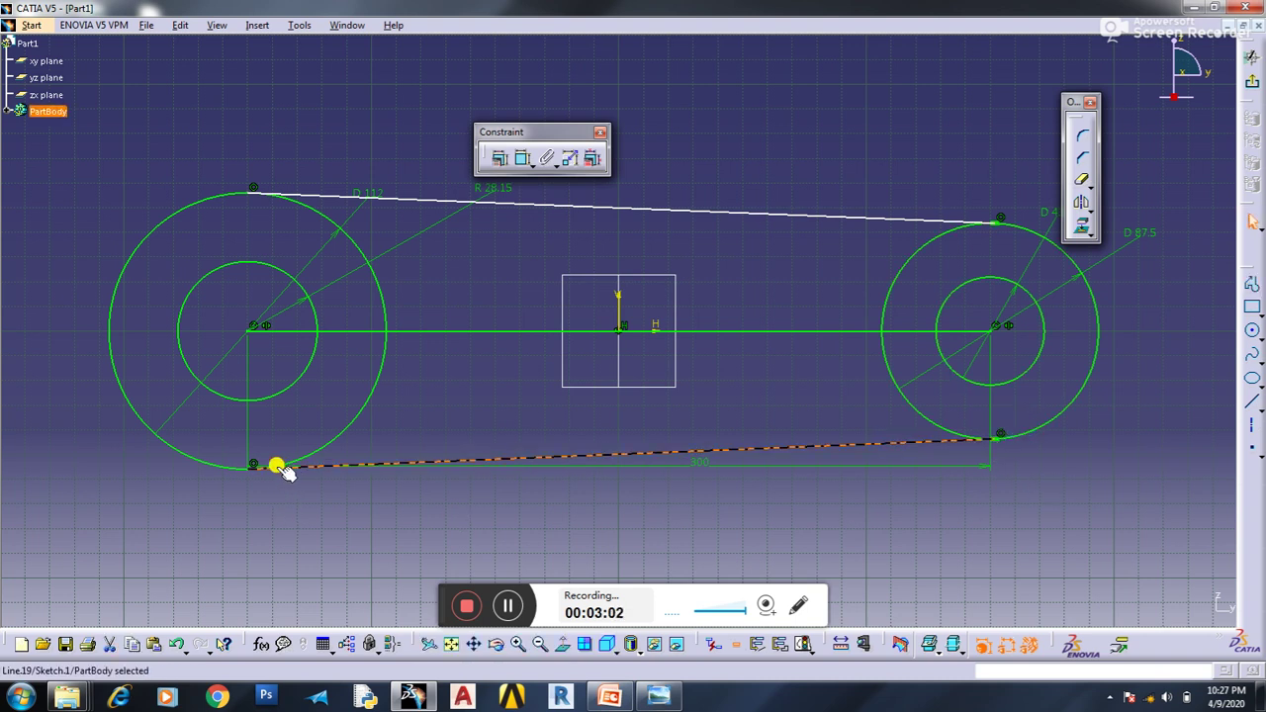
{"action": "left_click", "coordinate": [211, 459], "text": "ctrl"}
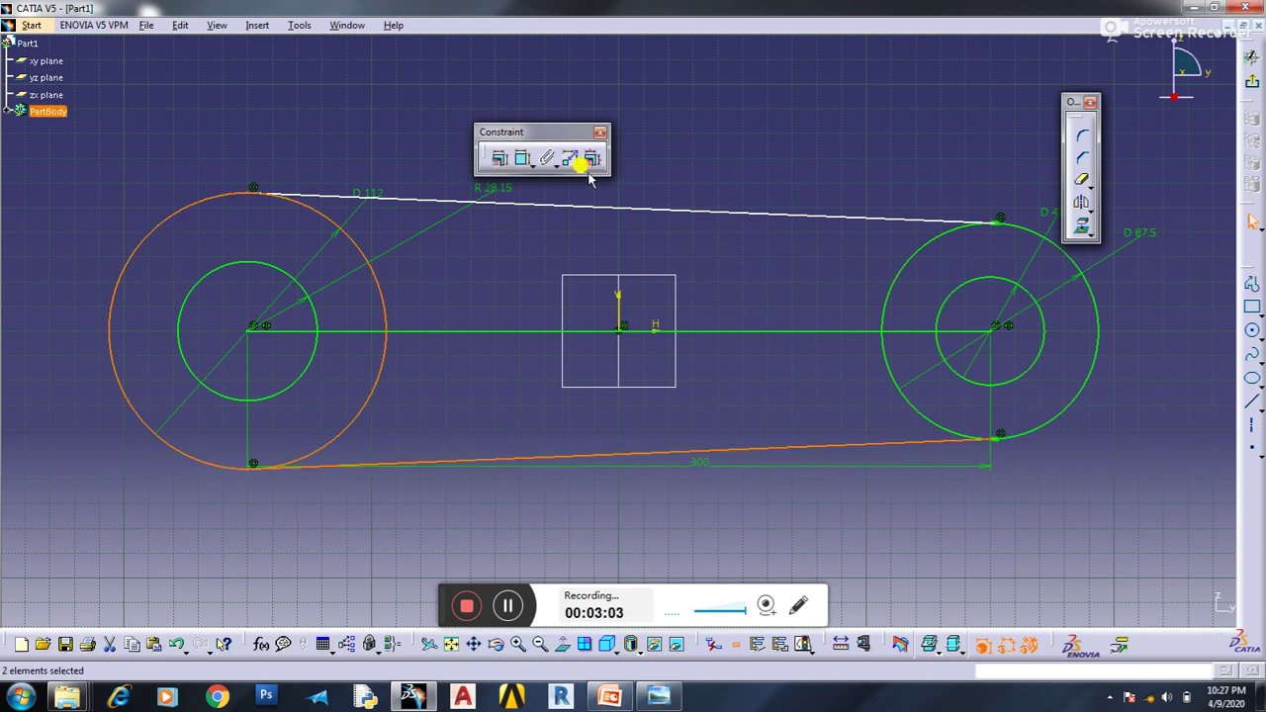
{"action": "left_click", "coordinate": [498, 160]}
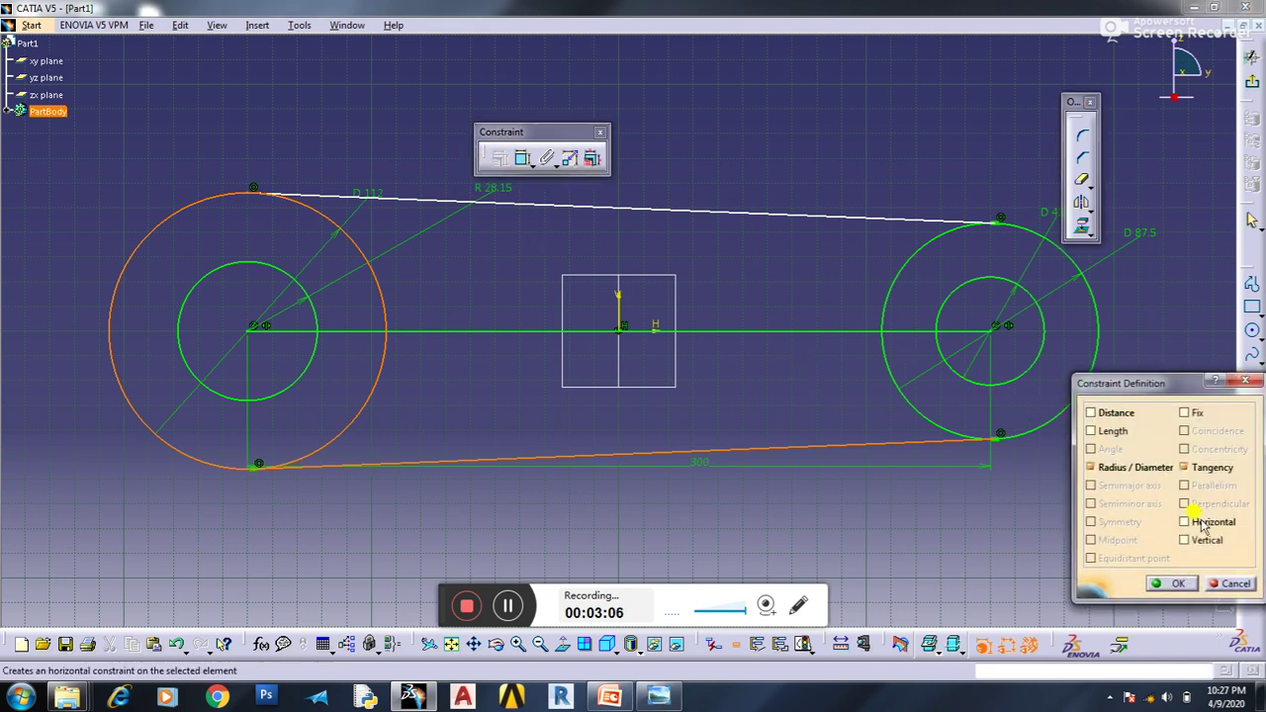
{"action": "left_click", "coordinate": [1171, 583]}
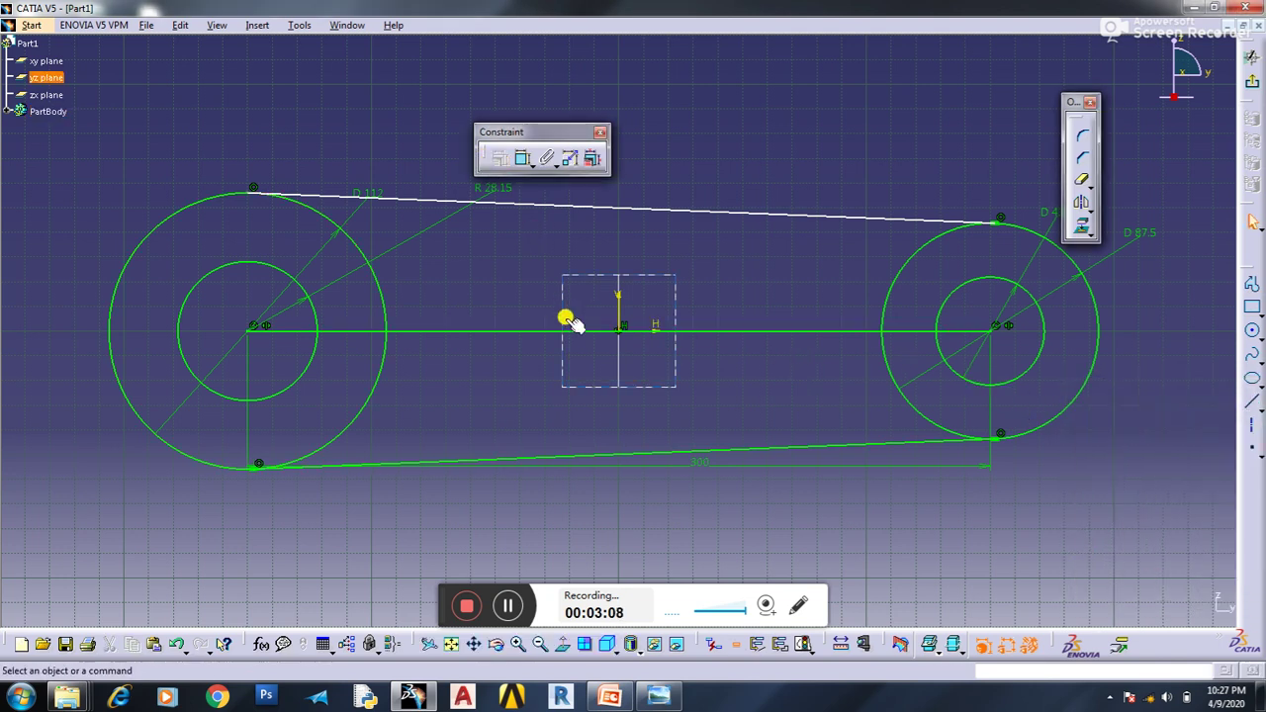
Make the upper connecting line tangent to the left outer circle.
{"action": "left_click", "coordinate": [213, 192]}
{"action": "left_click", "coordinate": [286, 196], "text": "ctrl"}
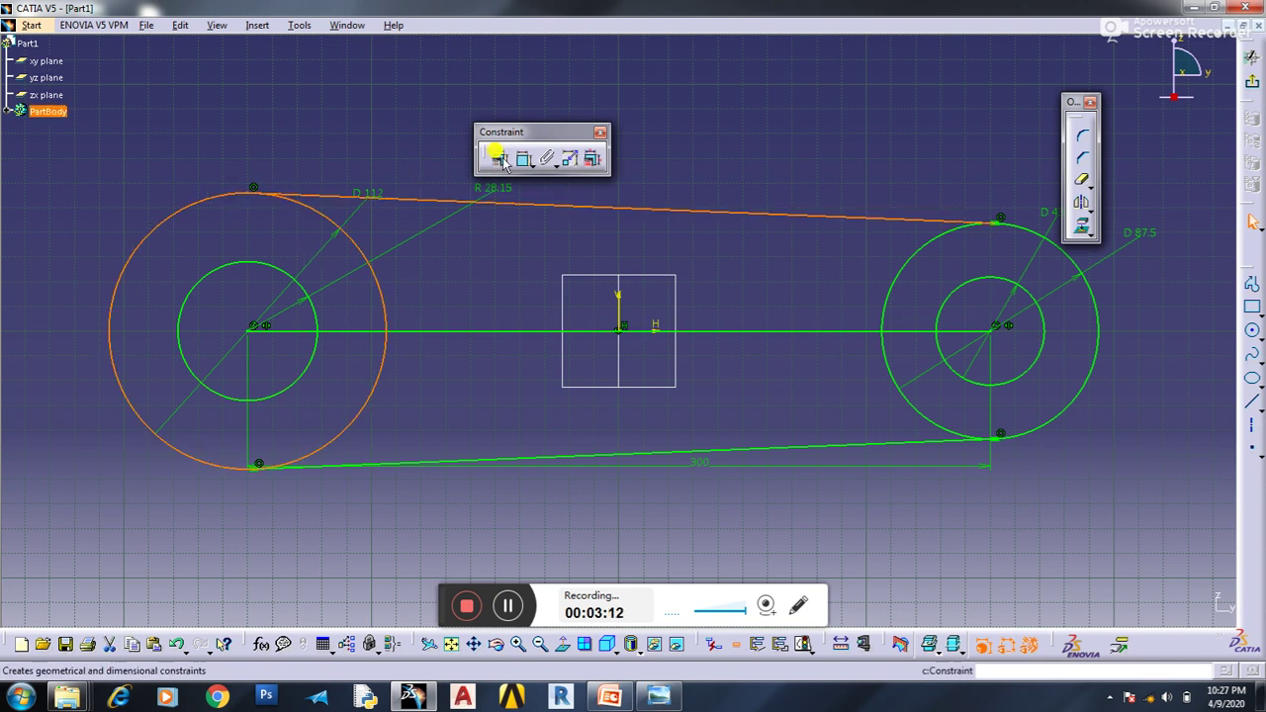
{"action": "left_click", "coordinate": [499, 158]}
{"action": "left_click", "coordinate": [1183, 468]}
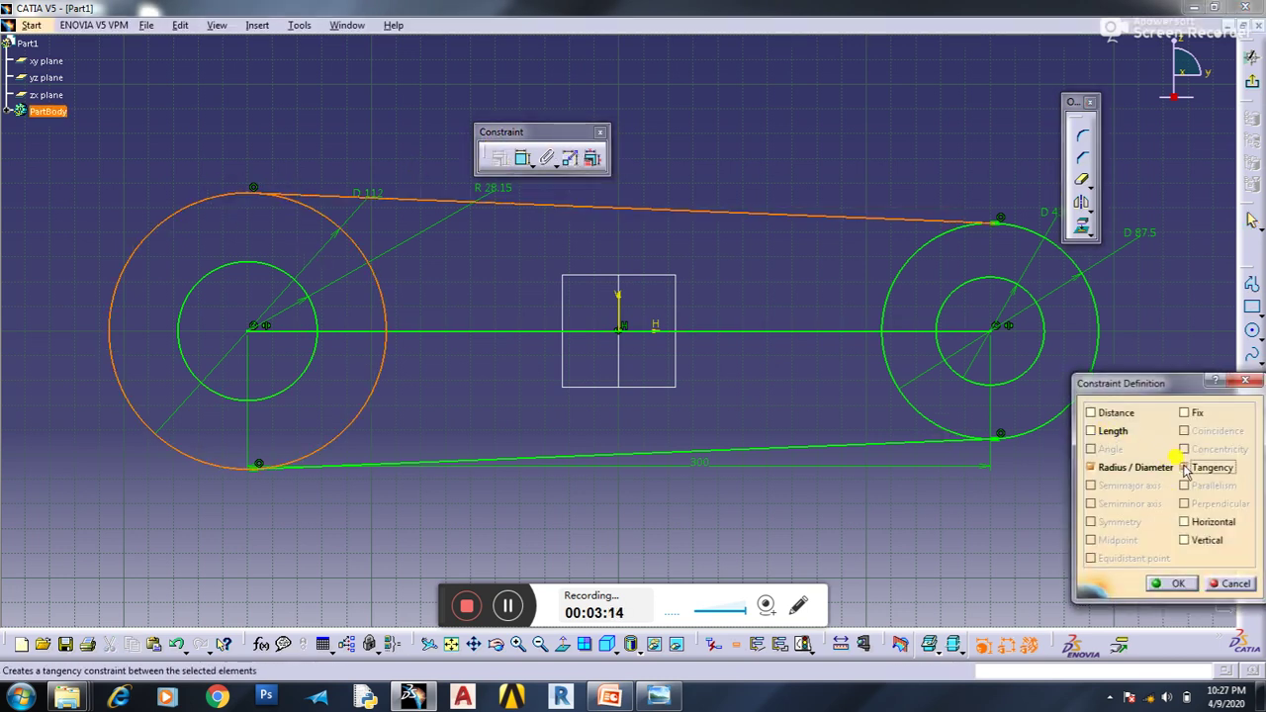
{"action": "left_click", "coordinate": [1170, 584]}
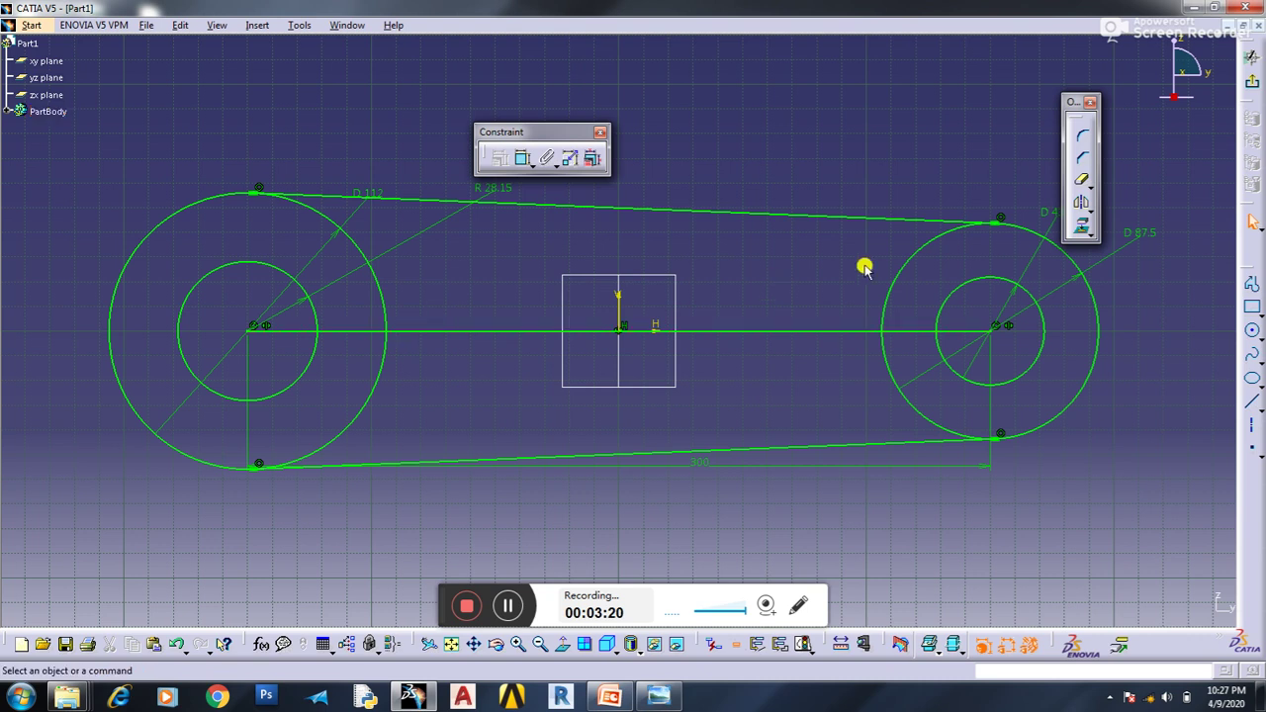
Draw a centred rectangle about 16 mm wide and 9 mm high where the centre line crosses the right side of the left inner circle.
{"action": "left_click", "coordinate": [1251, 309]}
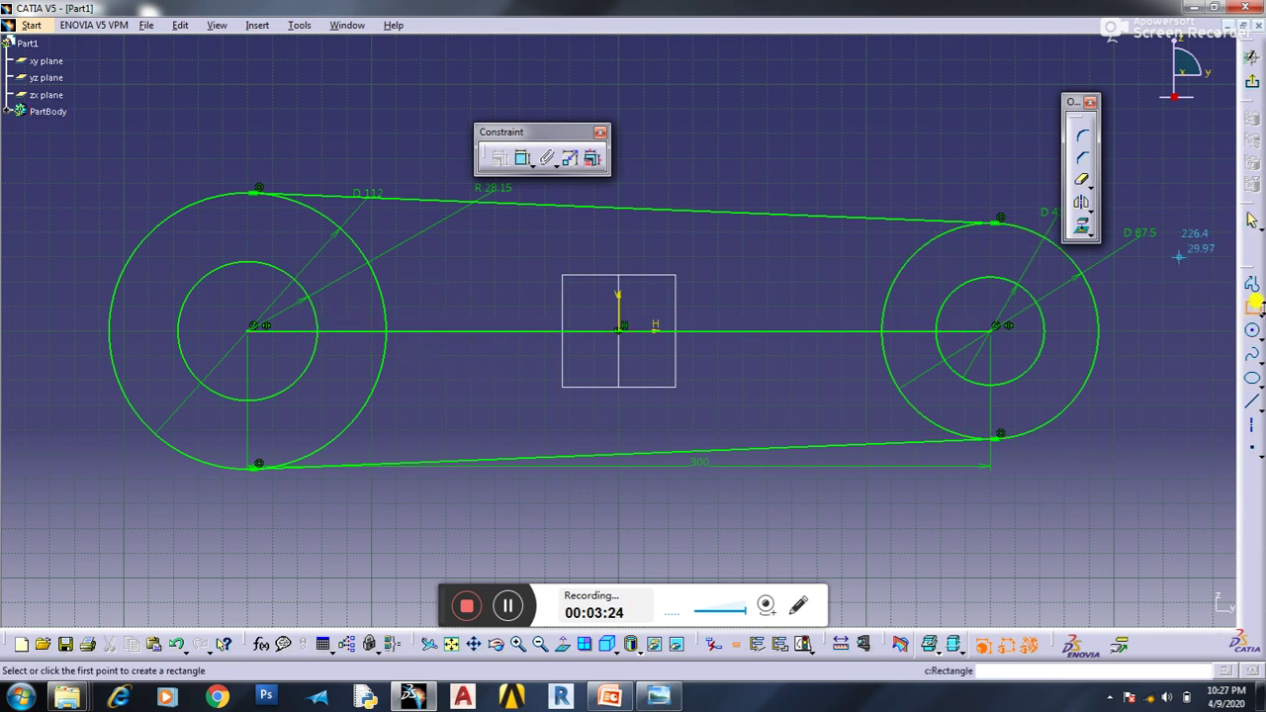
{"action": "left_click", "coordinate": [1259, 315]}
{"action": "left_click", "coordinate": [1227, 325]}
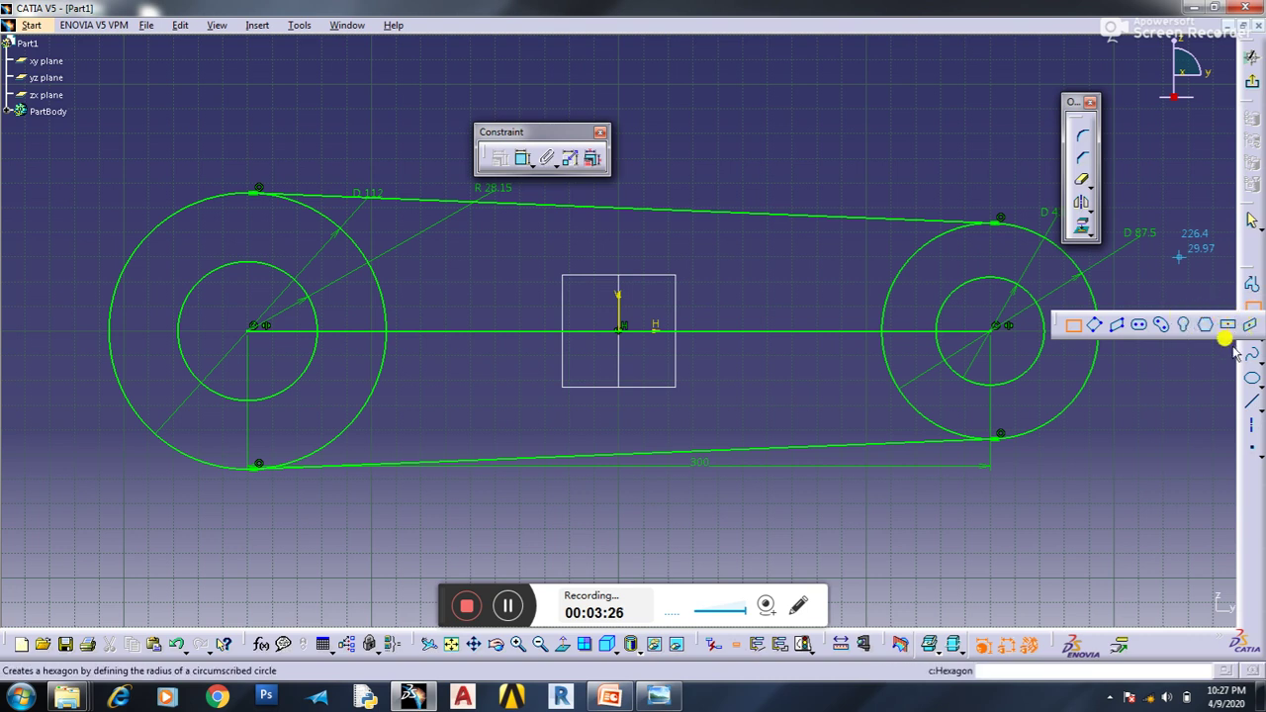
{"action": "left_click", "coordinate": [317, 332]}
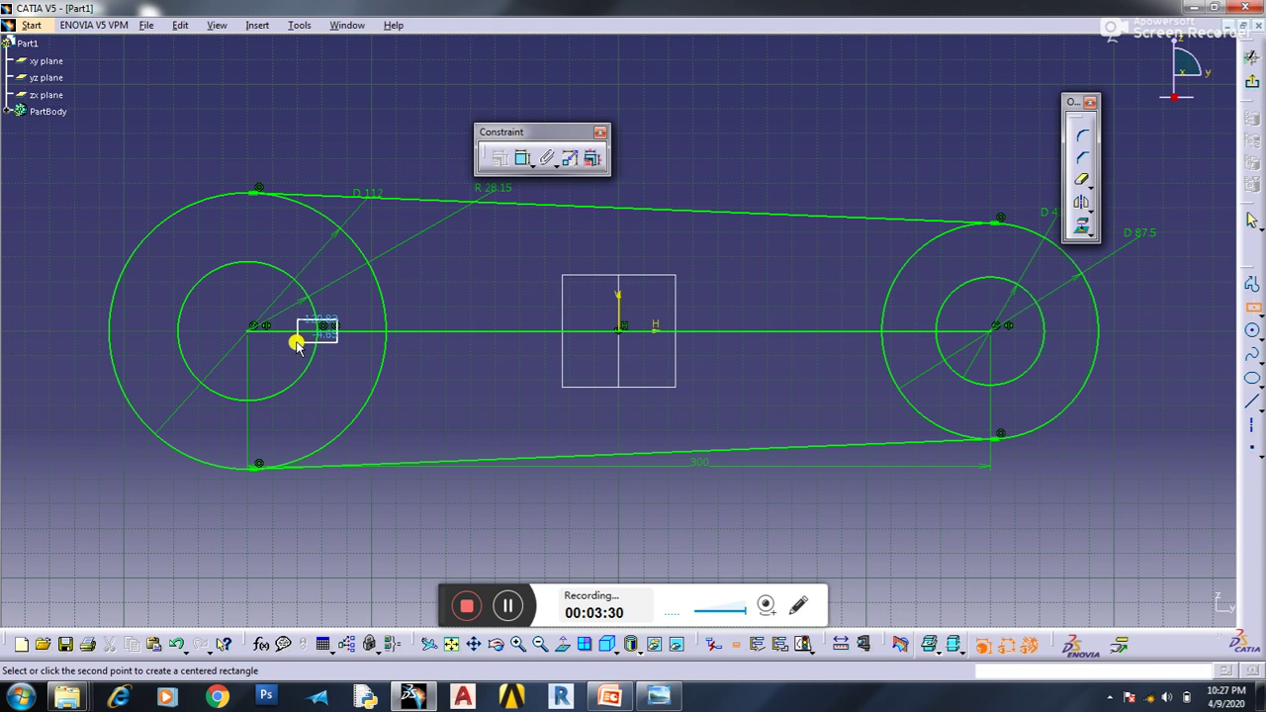
{"action": "left_click", "coordinate": [296, 343]}
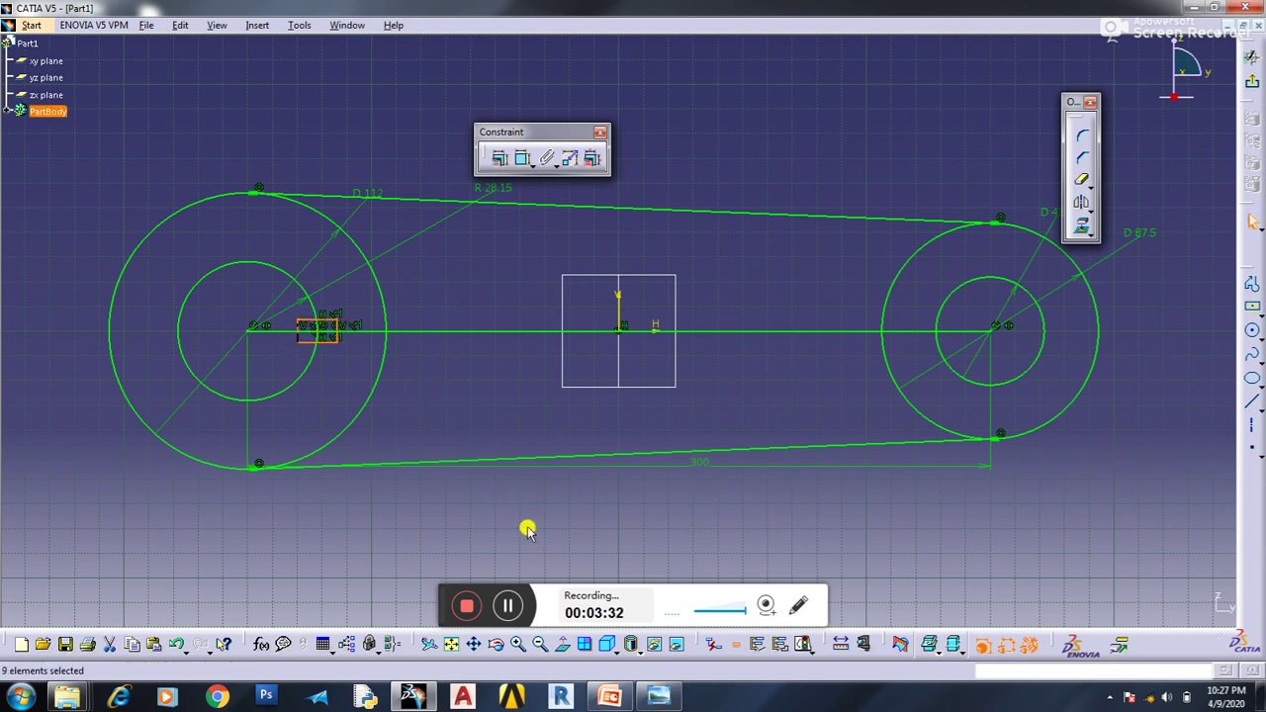
{"action": "left_click", "coordinate": [523, 156]}
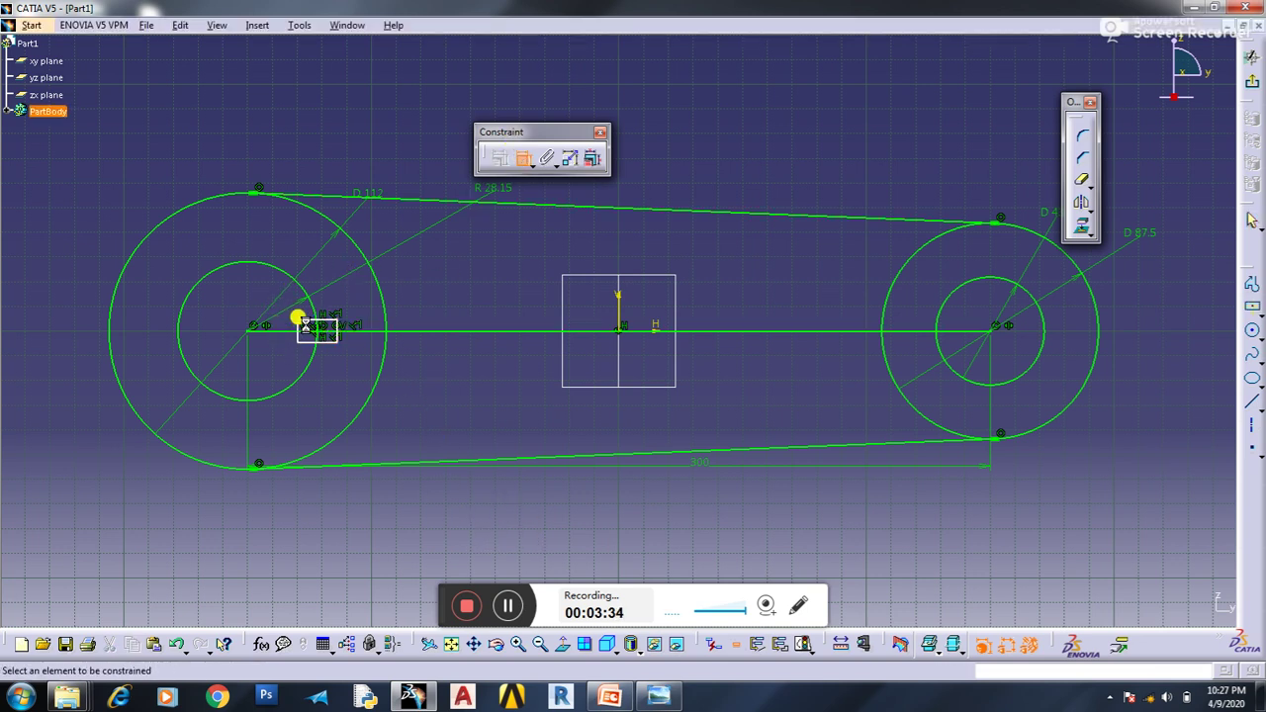
{"action": "left_click", "coordinate": [317, 322]}
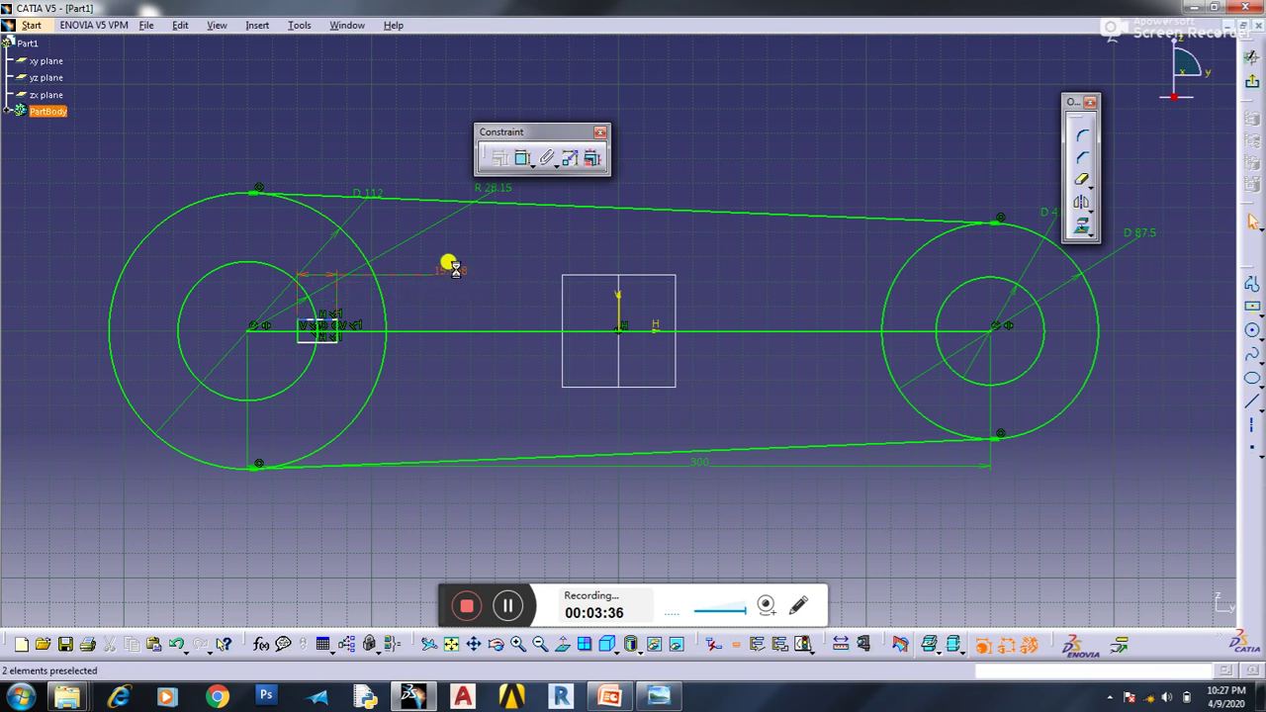
{"action": "double_click", "coordinate": [453, 271]}
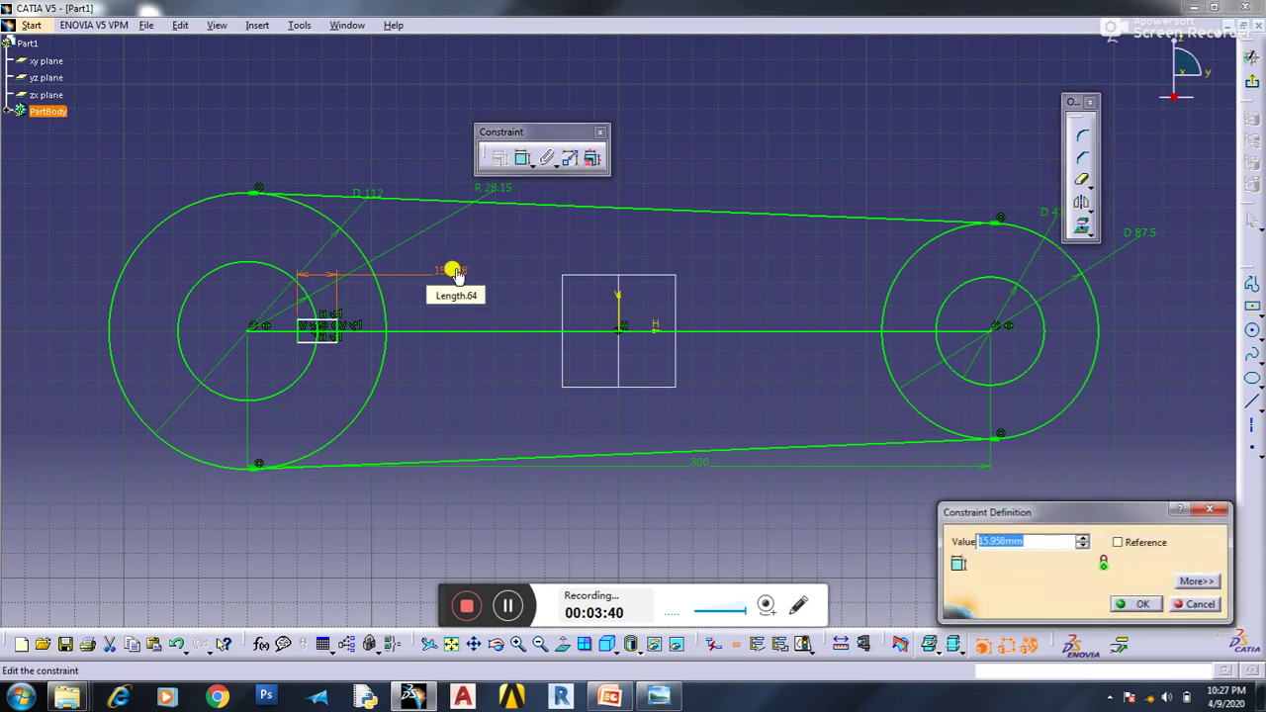
{"action": "left_click", "coordinate": [1210, 509]}
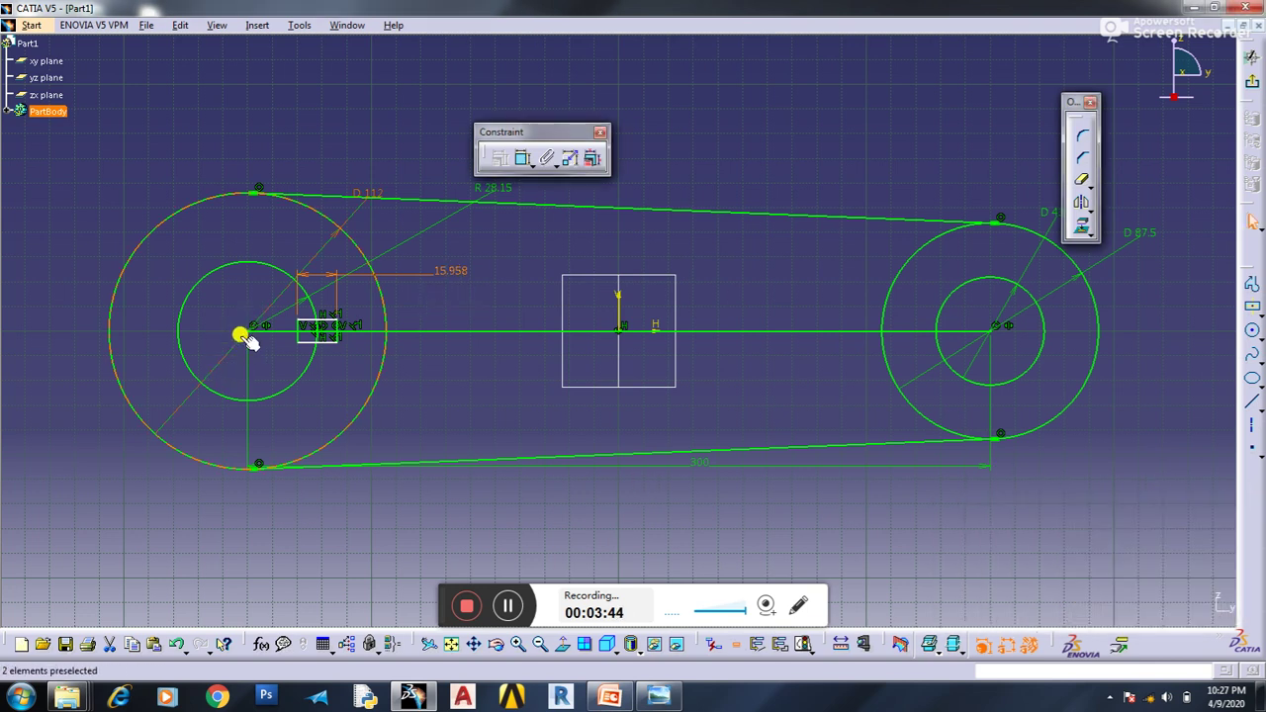
{"action": "left_click", "coordinate": [419, 275]}
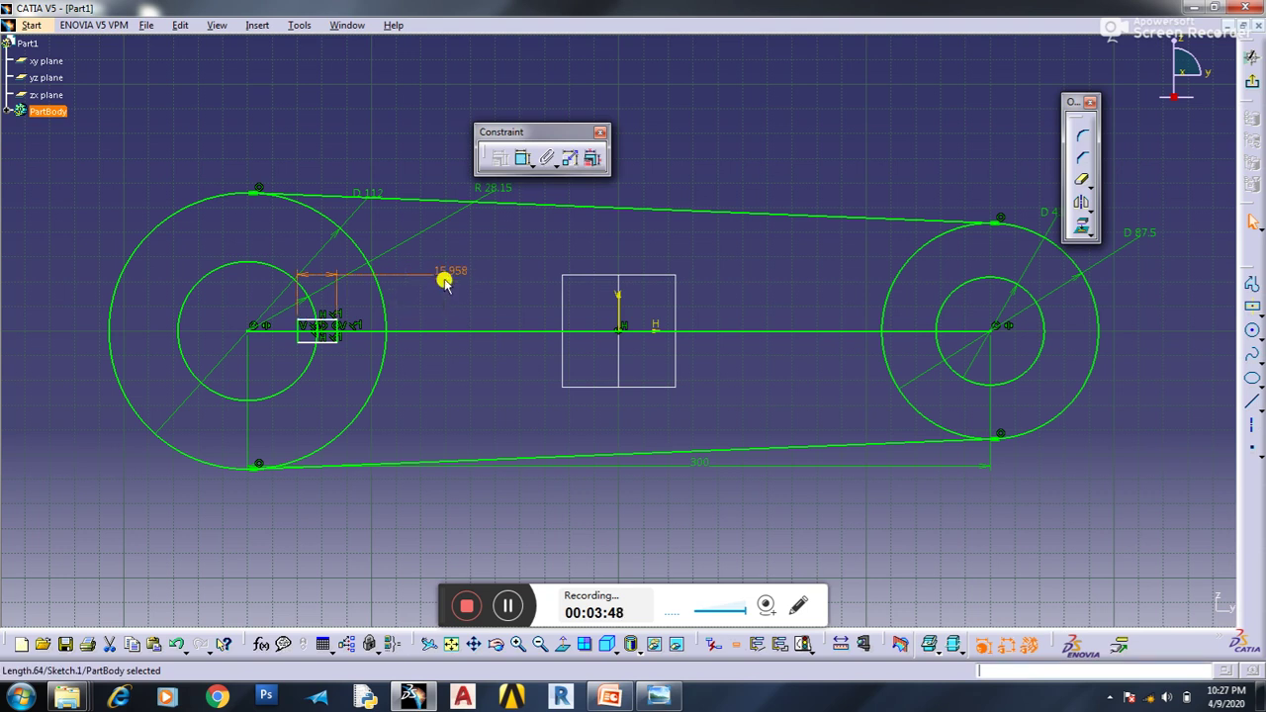
{"action": "key", "text": "Delete"}
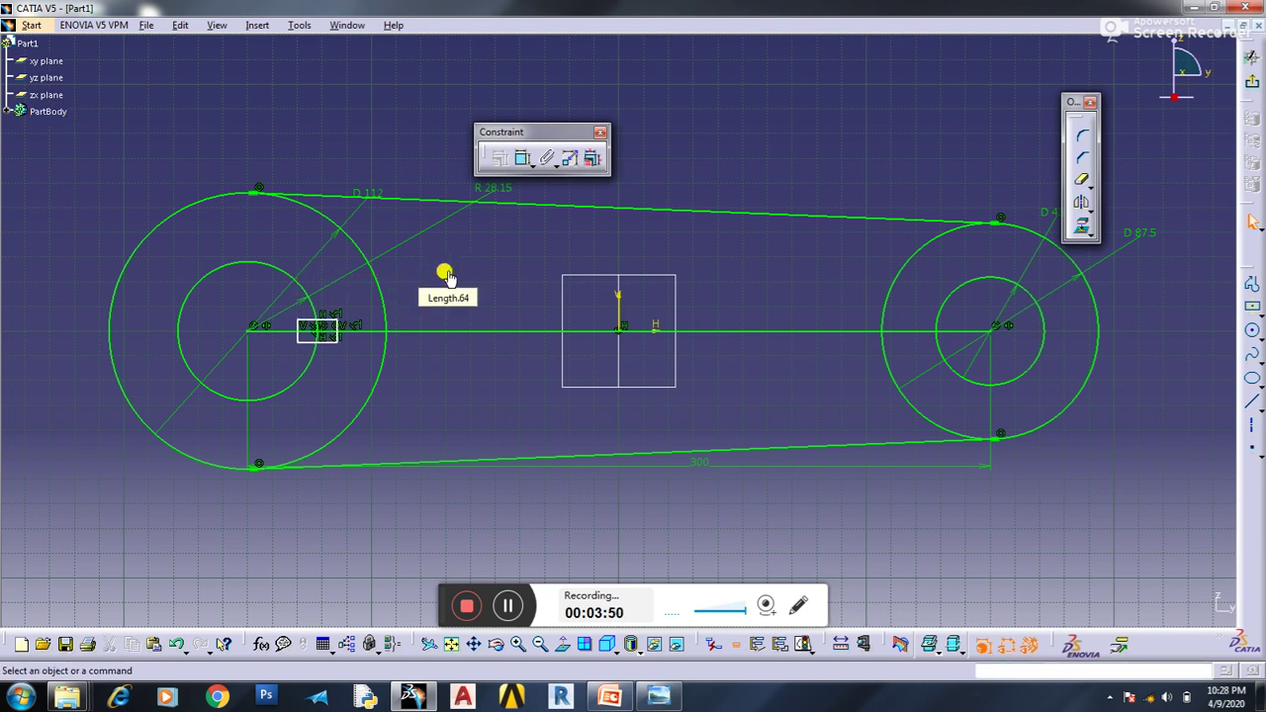
Dimension the distance from the left circles' centre to the small rectangle's right edge and set it to 35 mm.
{"action": "left_click", "coordinate": [336, 326]}
{"action": "left_click", "coordinate": [499, 159]}
{"action": "left_click", "coordinate": [494, 237]}
{"action": "double_click", "coordinate": [494, 242]}
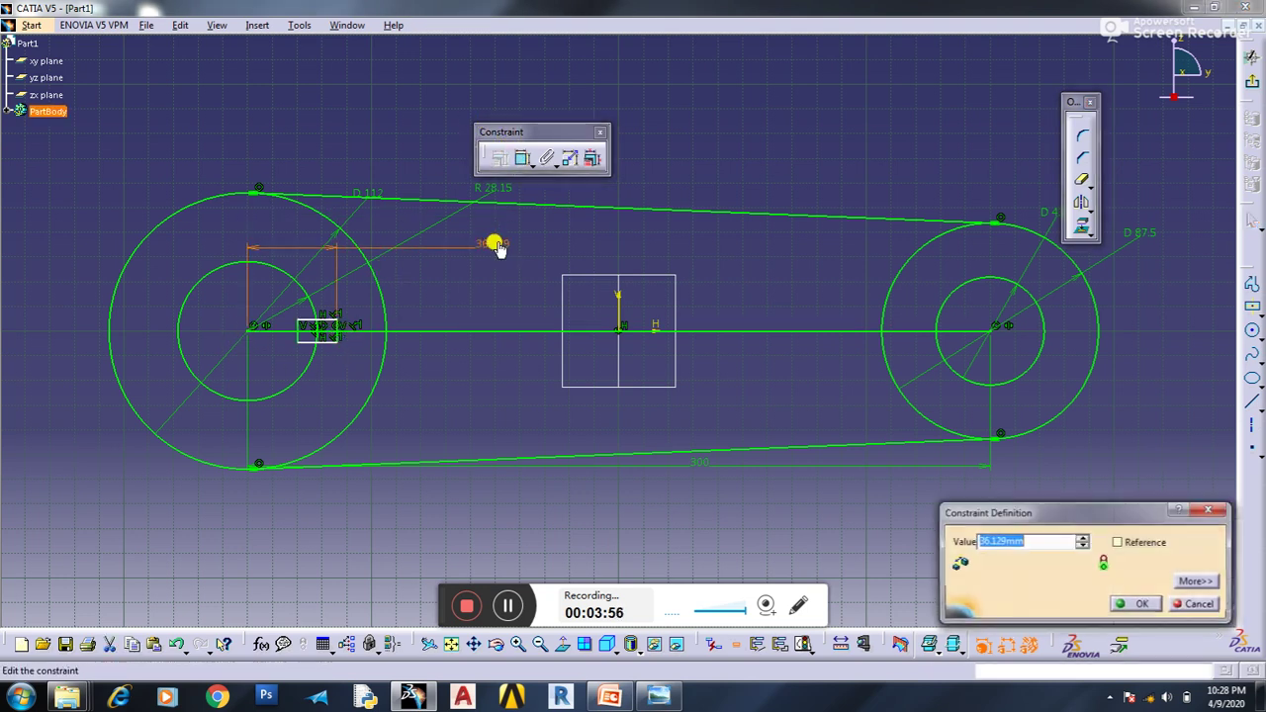
{"action": "key", "text": "Return"}
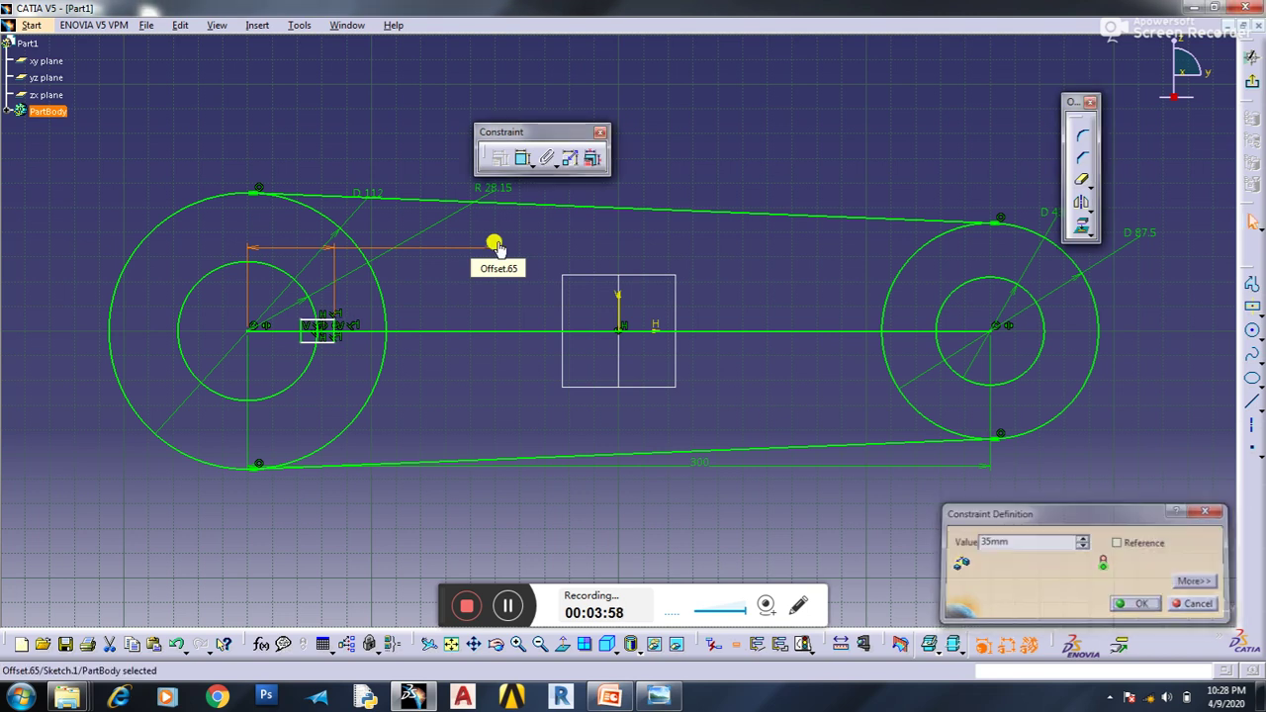
Dimension the small rectangle's height and set it to 12.6 mm.
{"action": "left_click", "coordinate": [522, 162]}
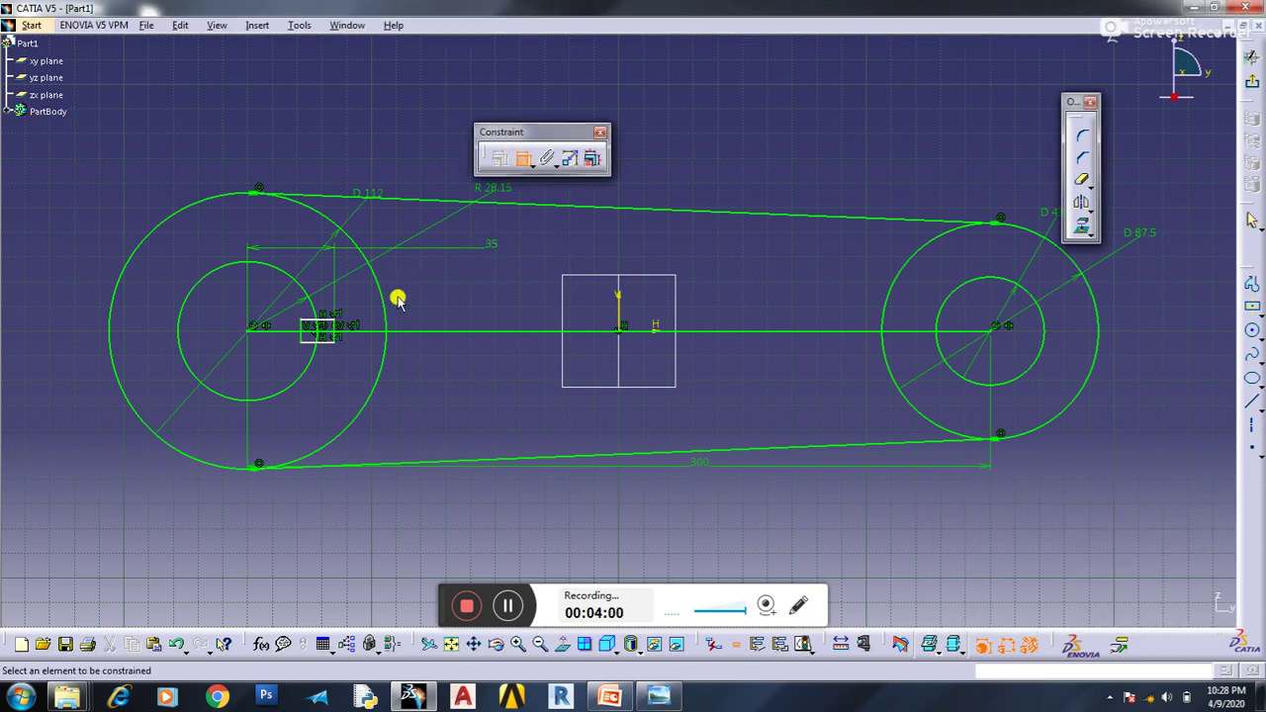
{"action": "double_click", "coordinate": [344, 358]}
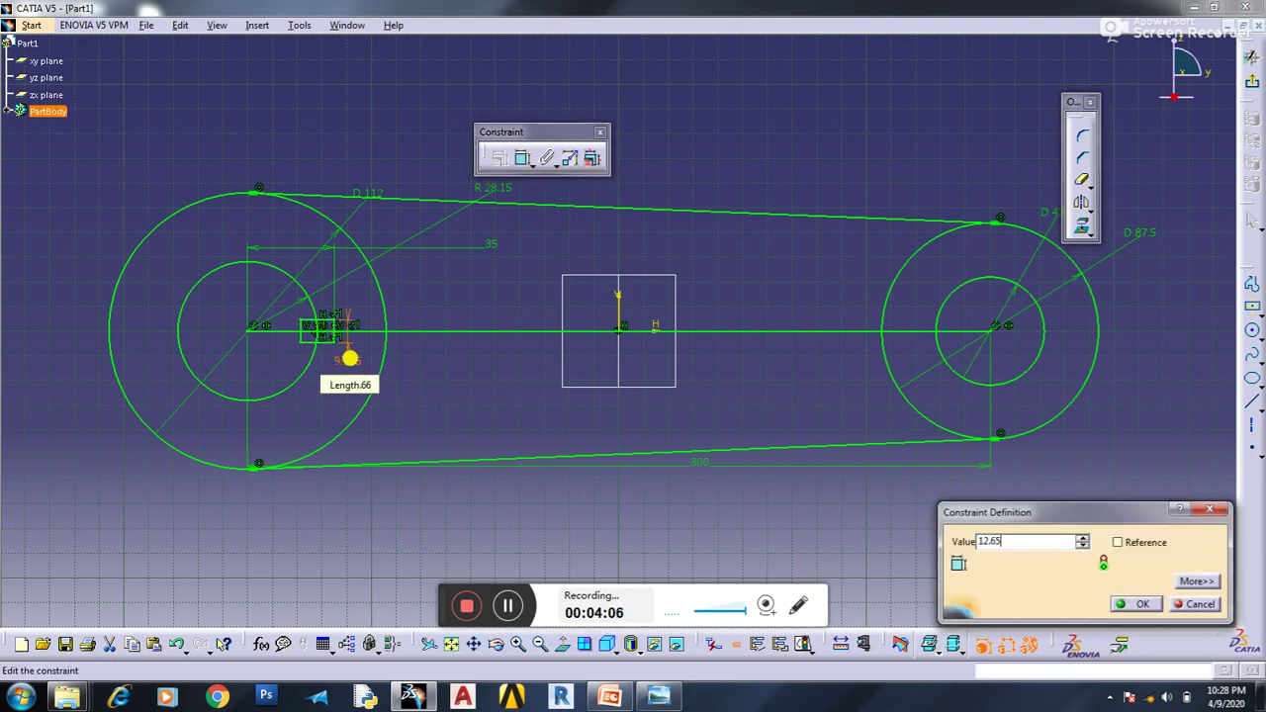
{"action": "key", "text": "Return"}
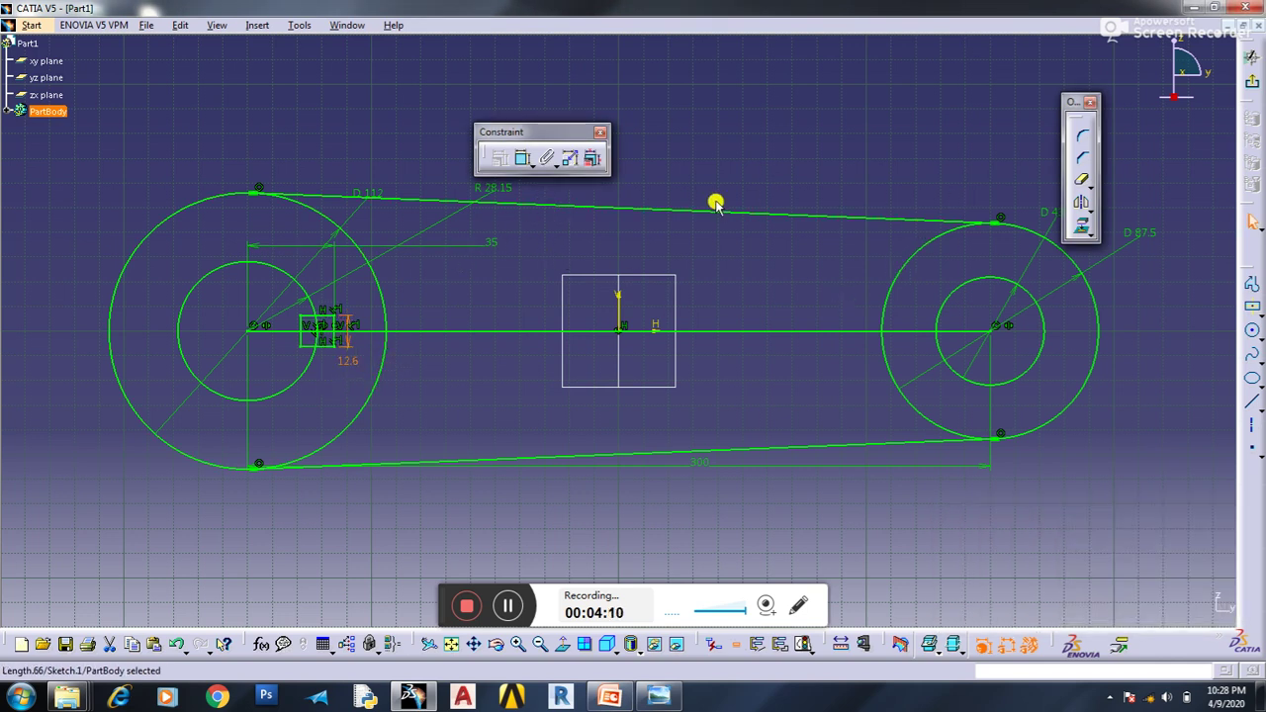
Trim away the small rectangle's left side and the parts of its upper and lower edges inside the left inner circle.
{"action": "left_click", "coordinate": [1082, 179]}
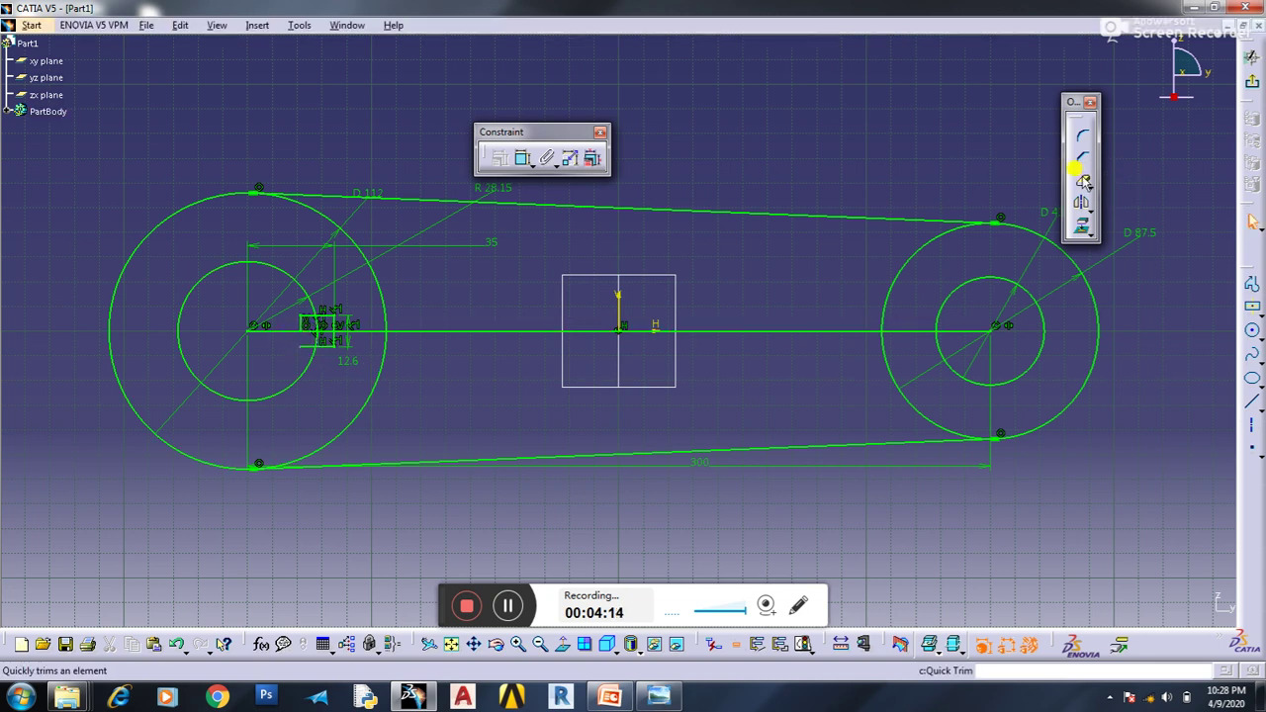
{"action": "left_click", "coordinate": [306, 327]}
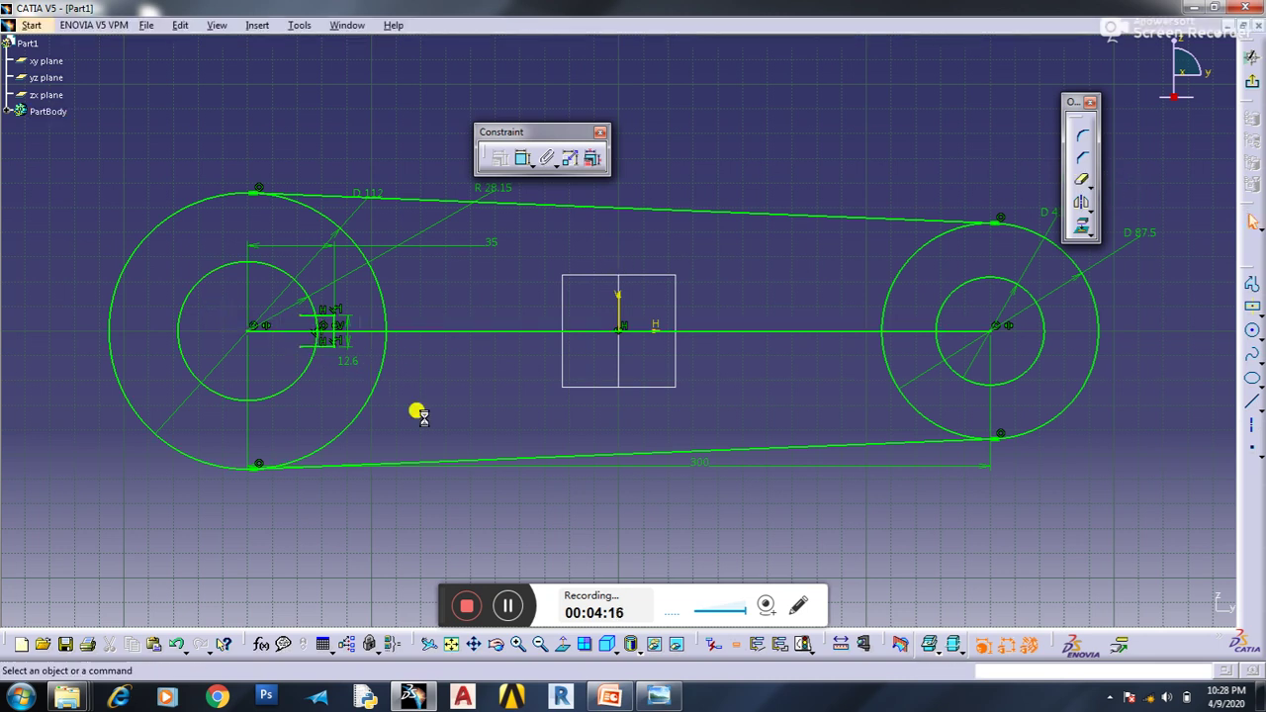
{"action": "left_click", "coordinate": [1081, 179]}
{"action": "left_click", "coordinate": [308, 319]}
{"action": "left_click", "coordinate": [1081, 179]}
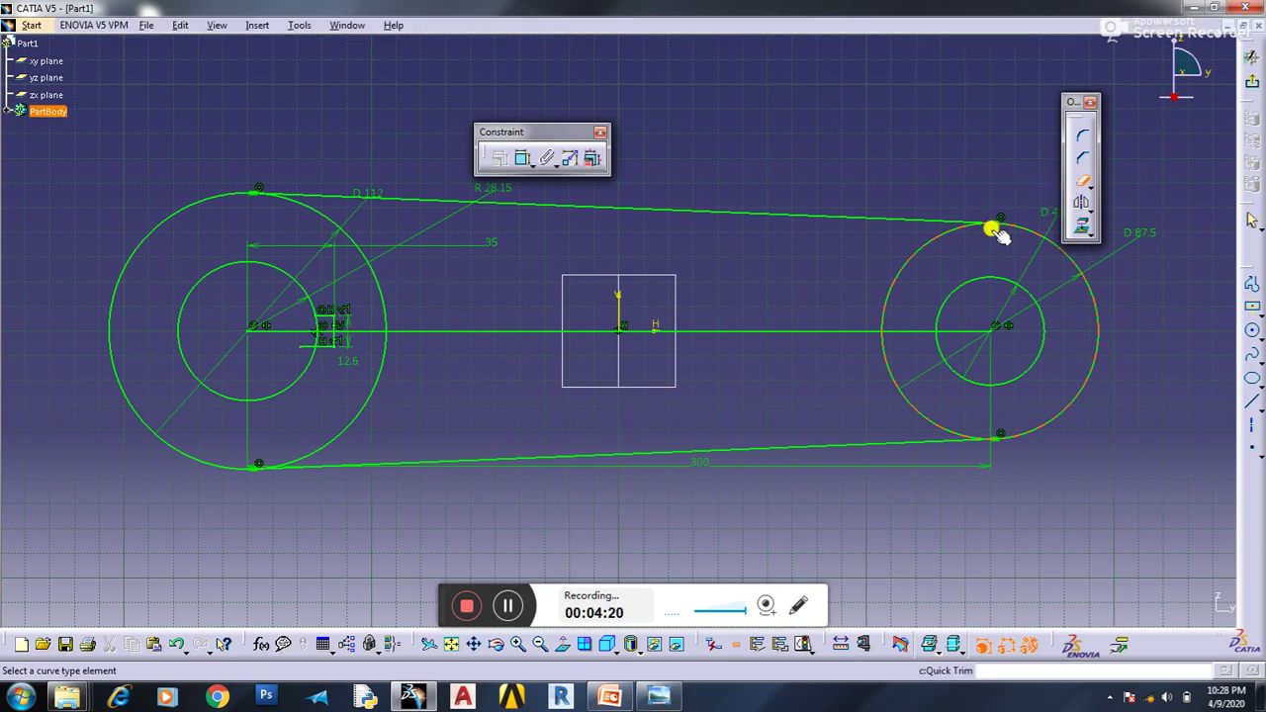
{"action": "left_click", "coordinate": [302, 346]}
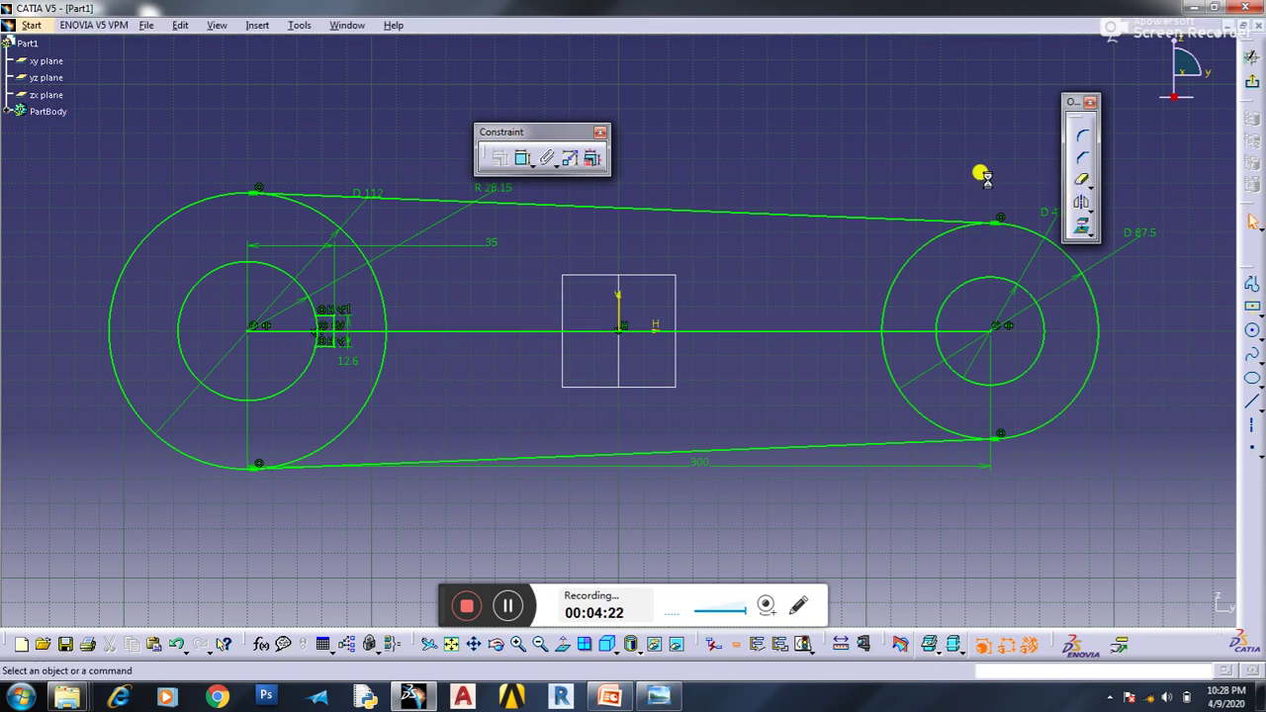
Trim the left inner circle's arc between the small rectangle's upper and lower edges to open the keyway into the bore.
{"action": "left_click", "coordinate": [1081, 181]}
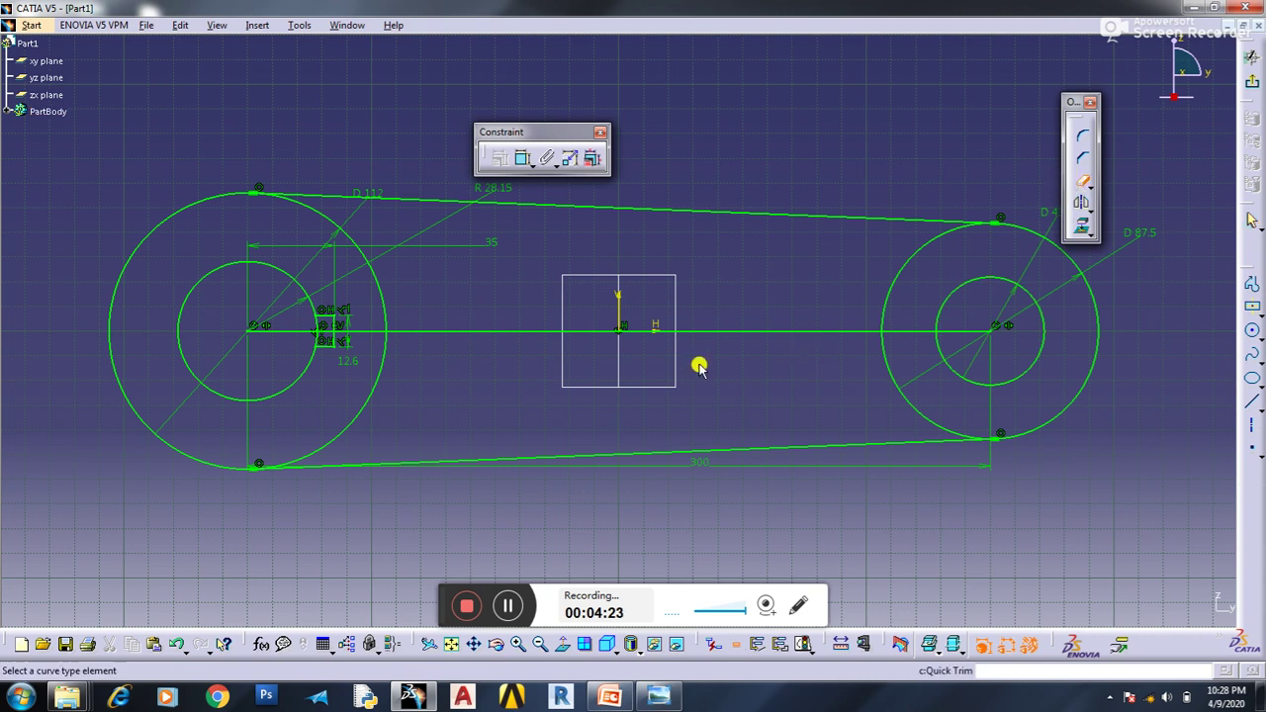
{"action": "left_click", "coordinate": [315, 320]}
{"action": "left_click", "coordinate": [1081, 181]}
{"action": "left_click", "coordinate": [319, 342]}
Delete the horizontal centre line connecting the centres of the left and right circles.
{"action": "left_click", "coordinate": [271, 328]}
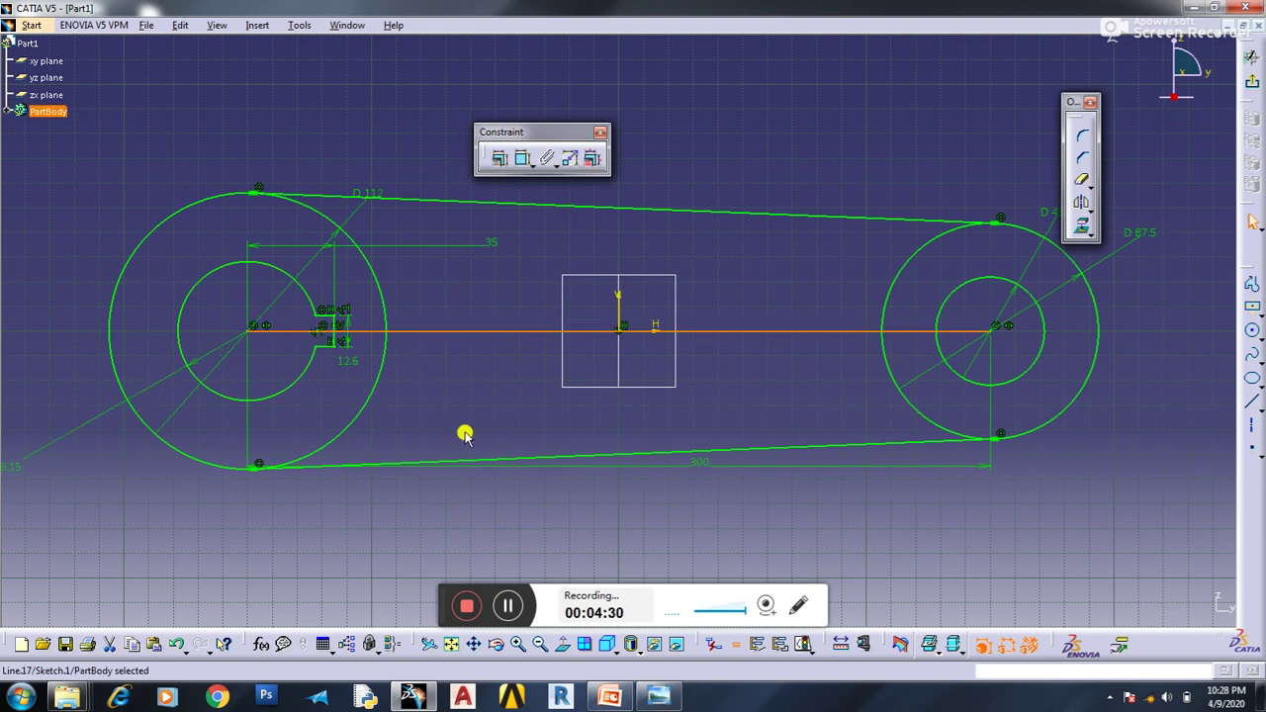
{"action": "right_click", "coordinate": [477, 332]}
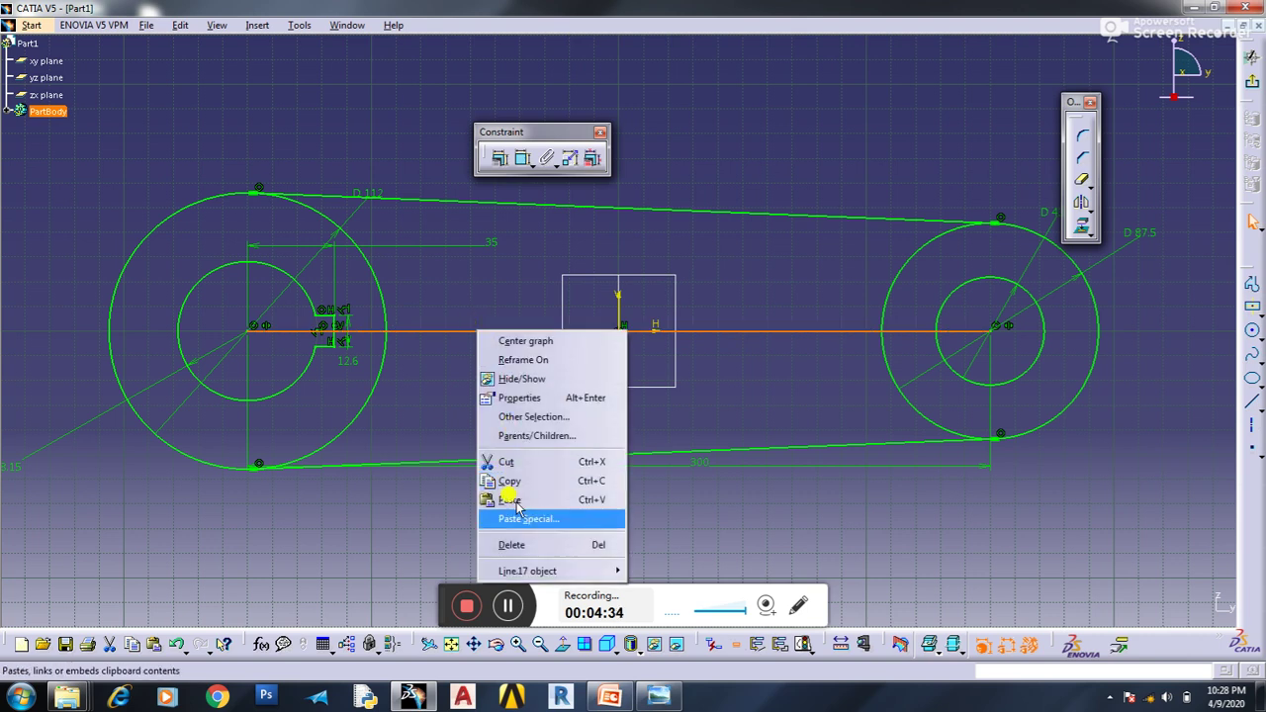
{"action": "left_click", "coordinate": [511, 541]}
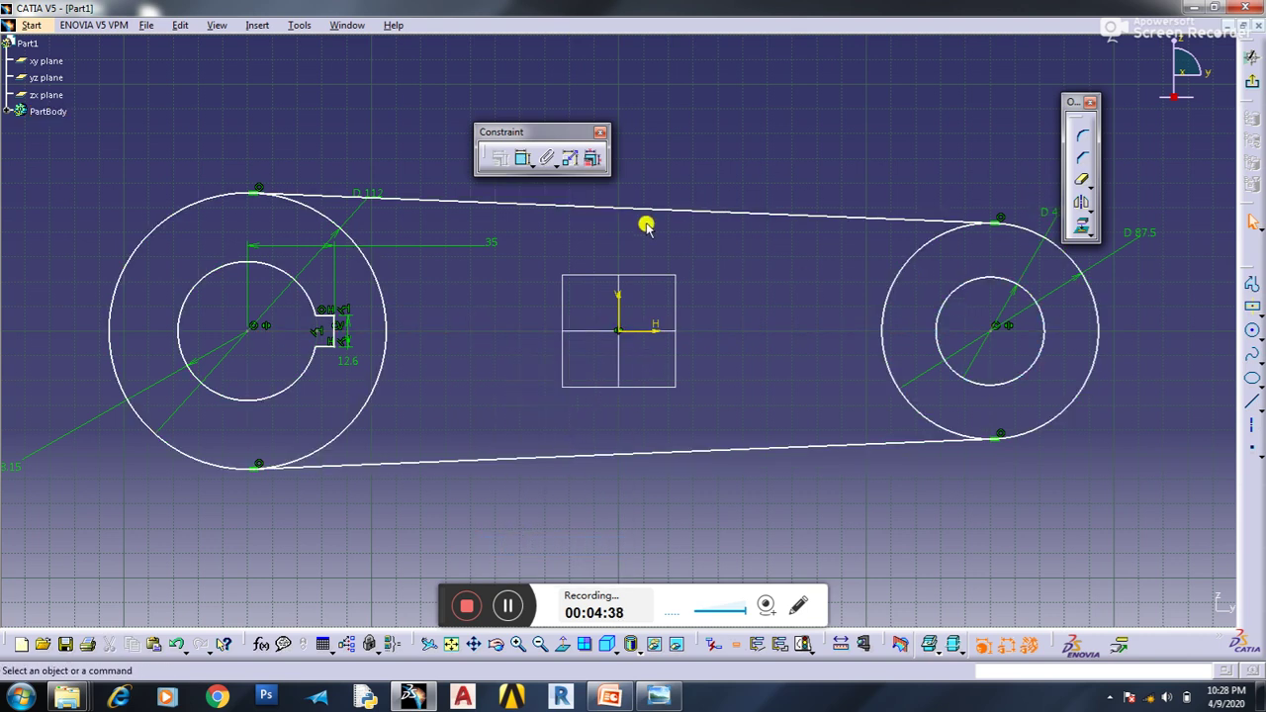
{"action": "left_click", "coordinate": [542, 645]}
{"action": "left_click", "coordinate": [541, 645]}
{"action": "left_click", "coordinate": [541, 645]}
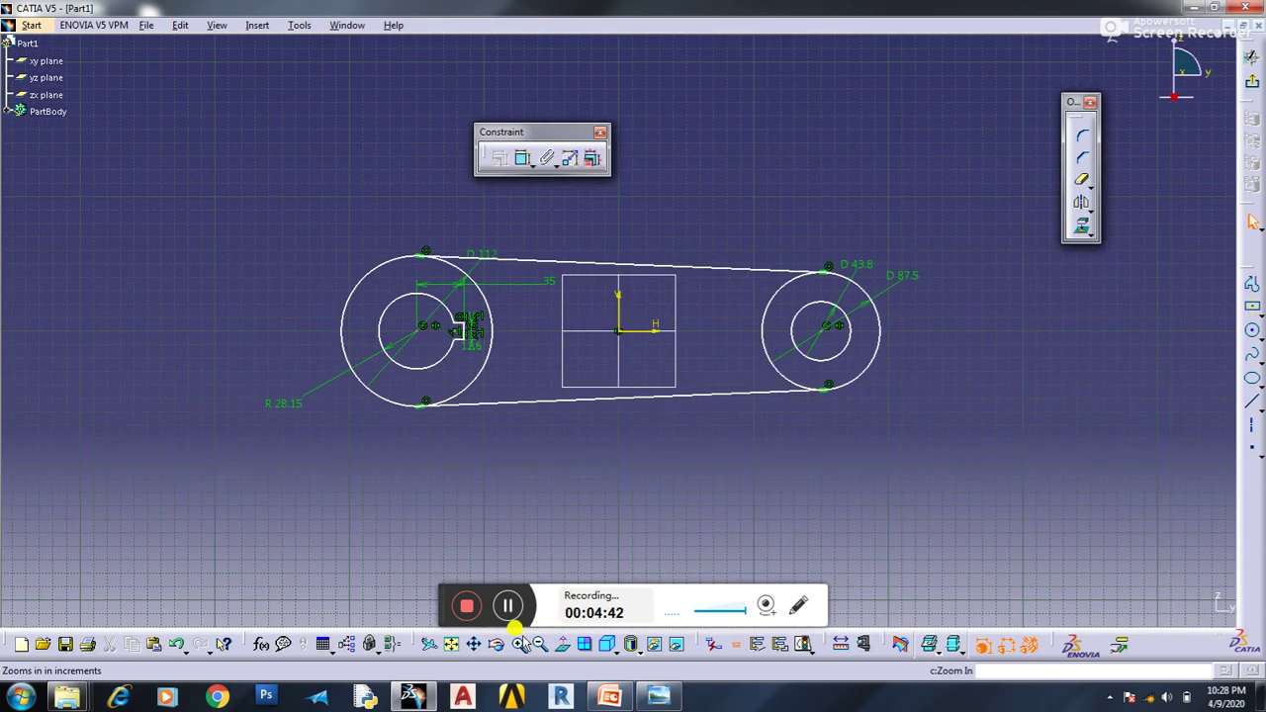